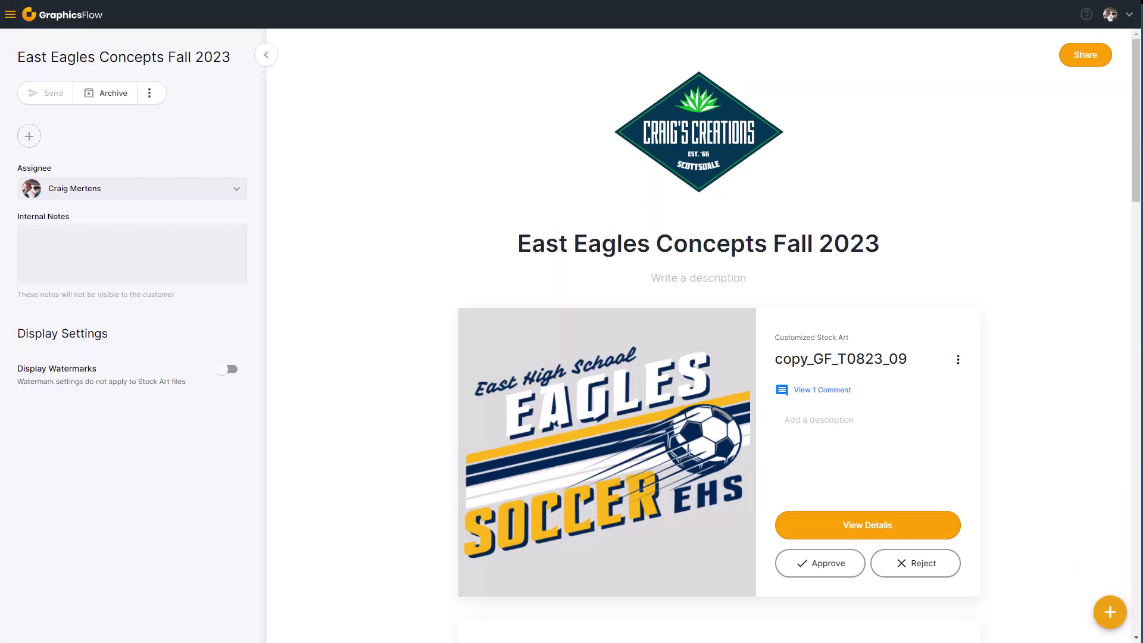
Step: Check the collaborator invitation and shareable link options of the East Eagles Concepts Fall 2023 approval
left_click(1082, 56)
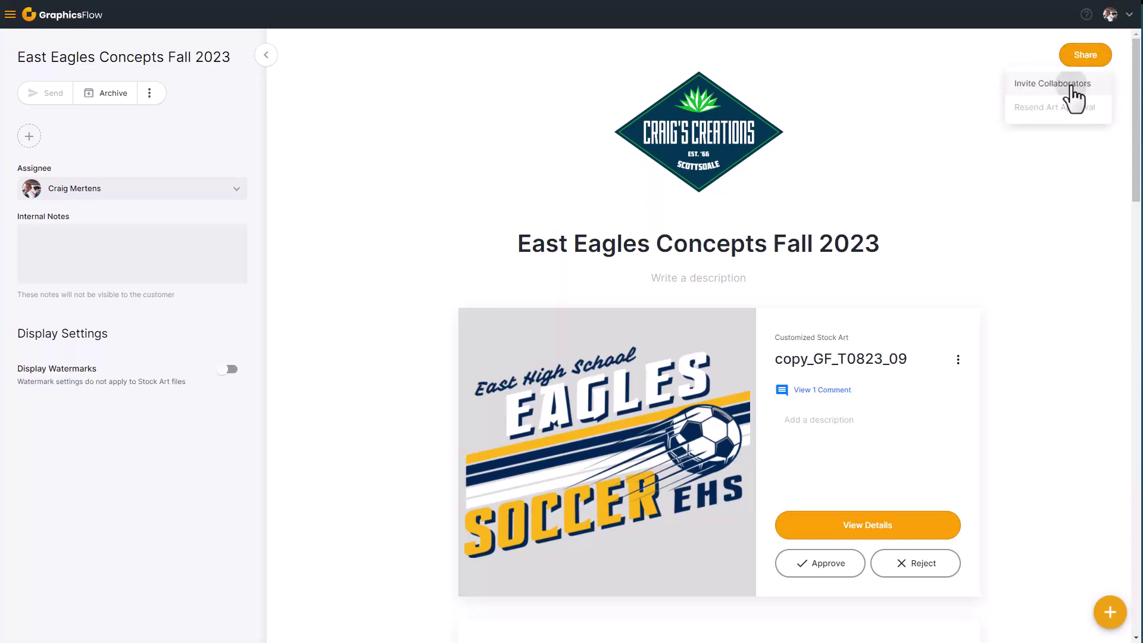
left_click(1051, 84)
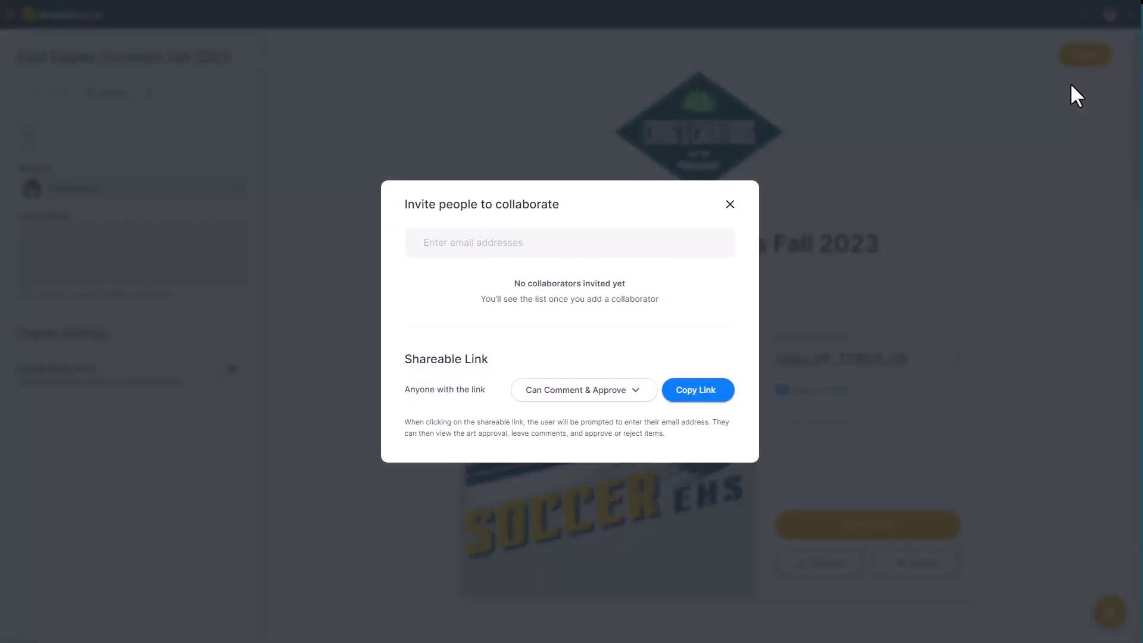
left_click(728, 204)
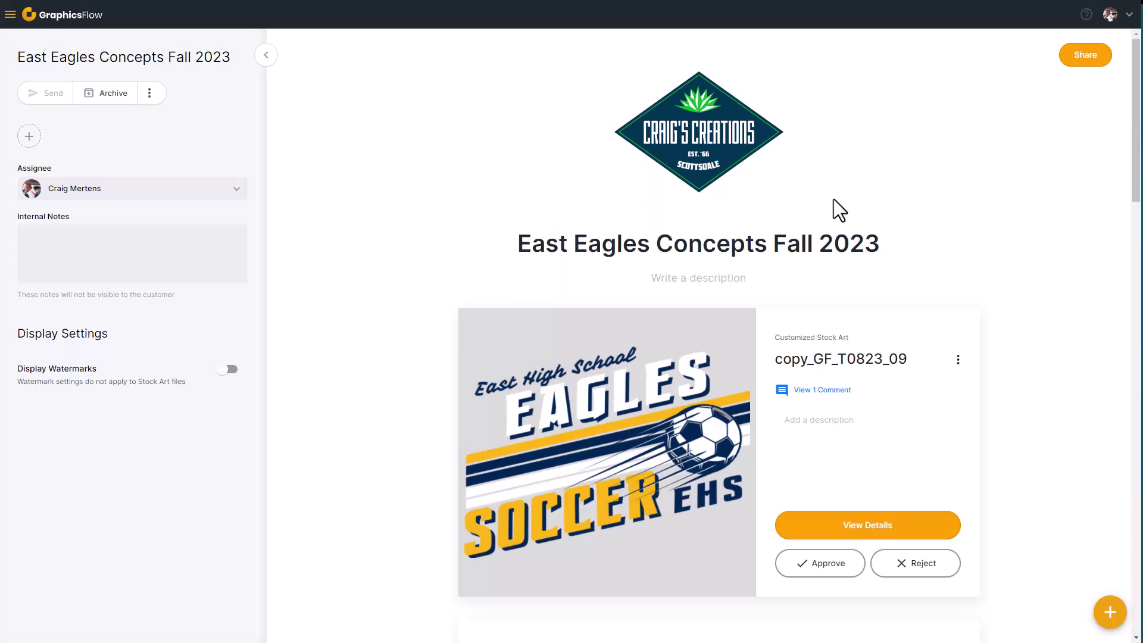
Step: Select the 21-day-old copy_GF_T0823_09 and copy_GB20_Template03_A in My Art's East Eagles folder and start adding them to an art approval
left_click(10, 14)
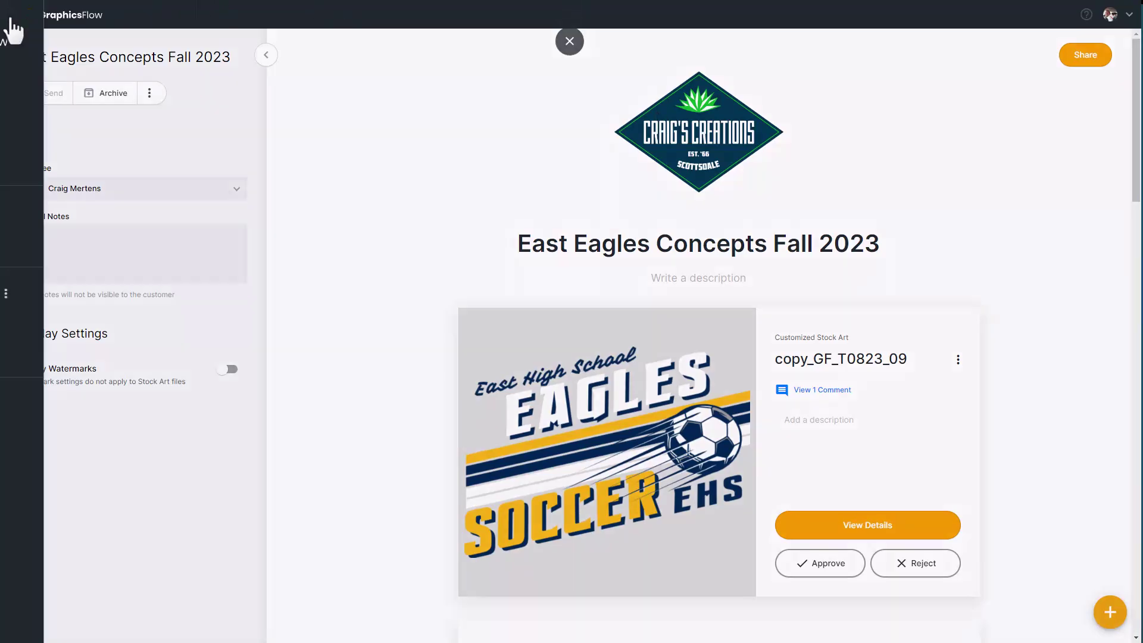
left_click(60, 213)
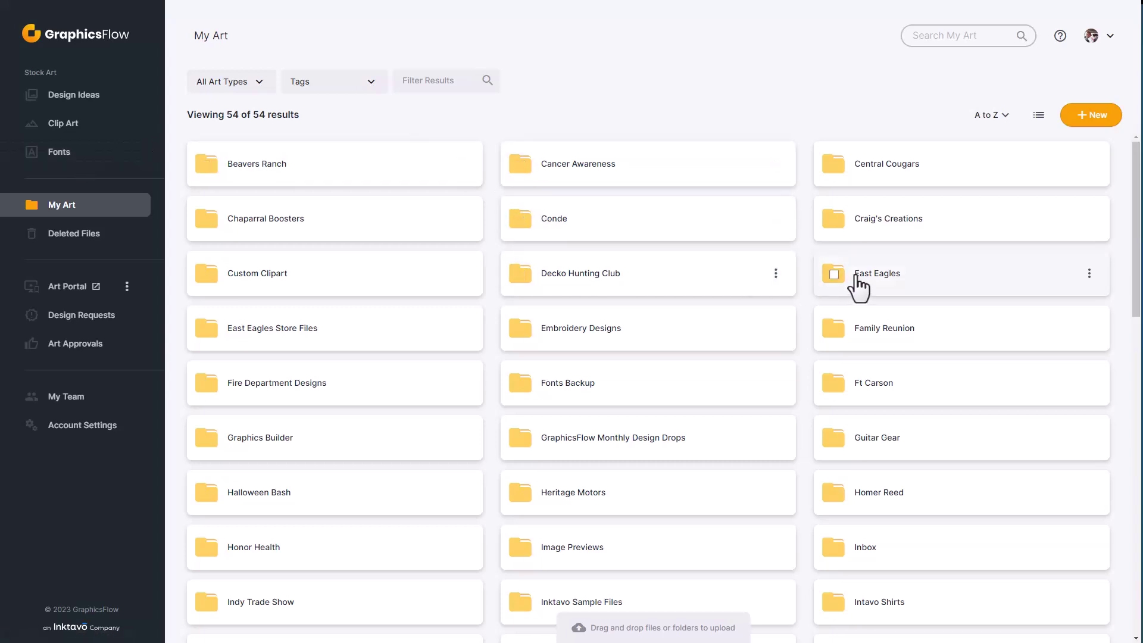
left_click(881, 288)
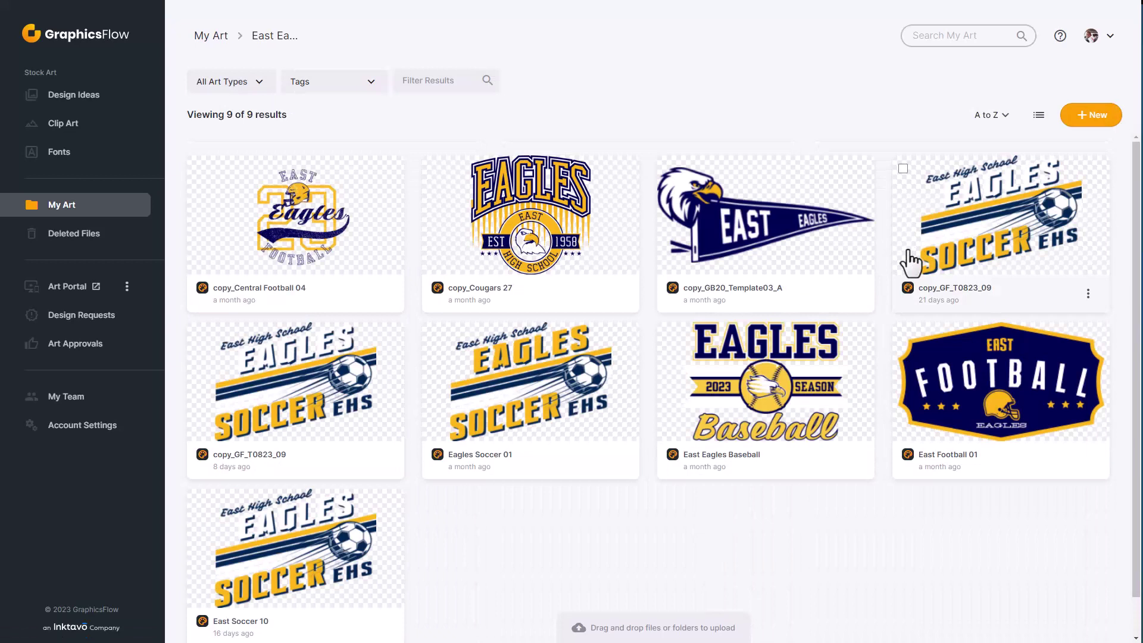
left_click(902, 169)
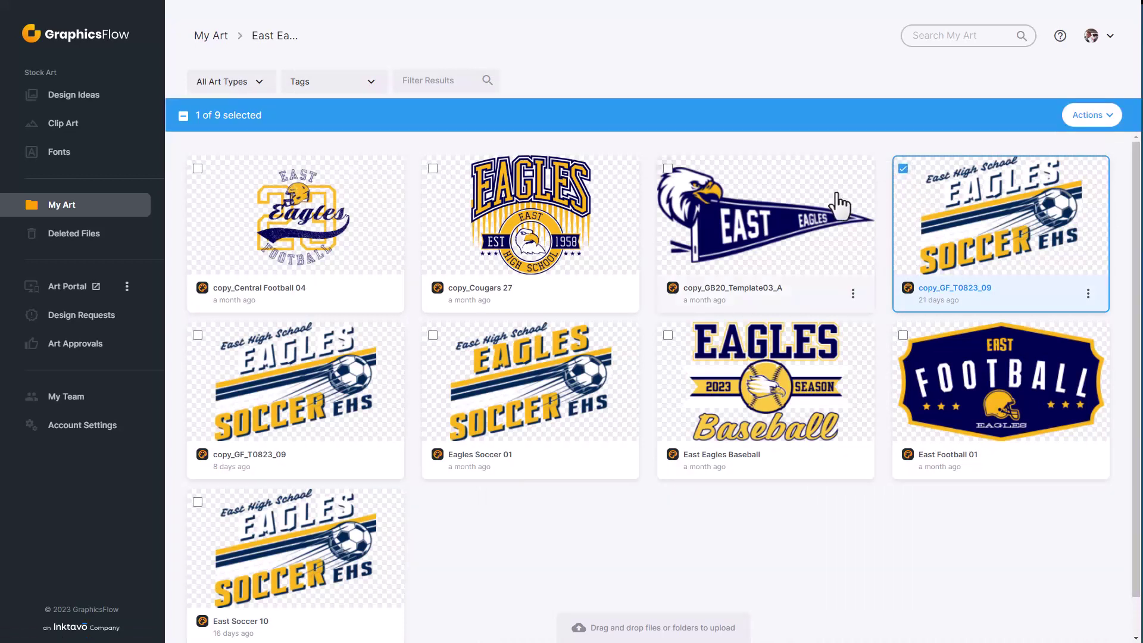
left_click(668, 169)
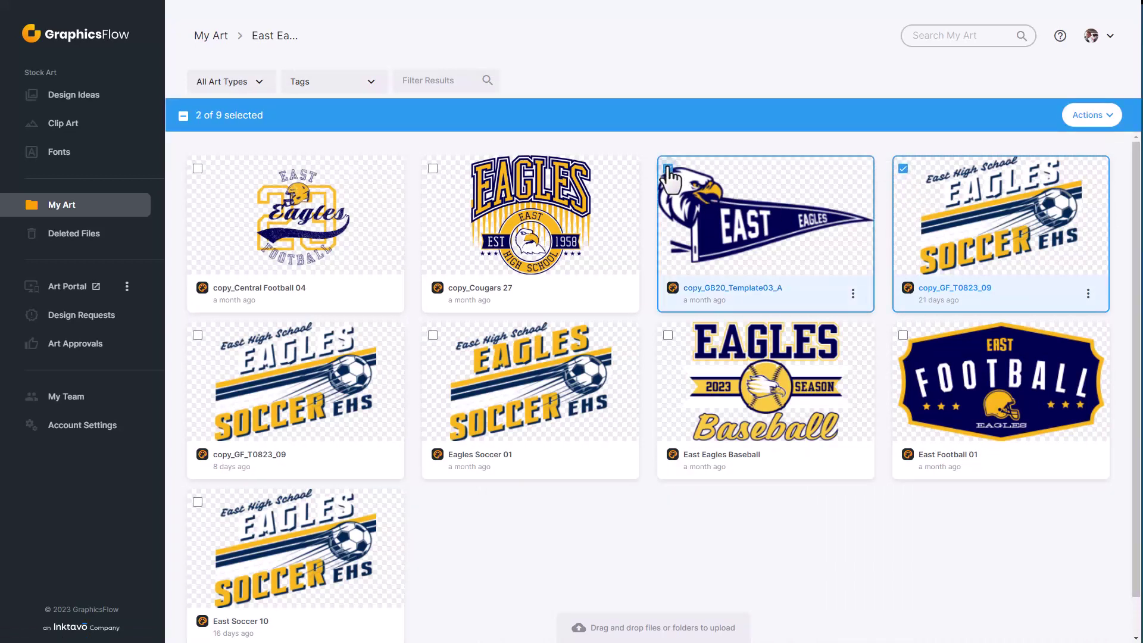
left_click(1109, 117)
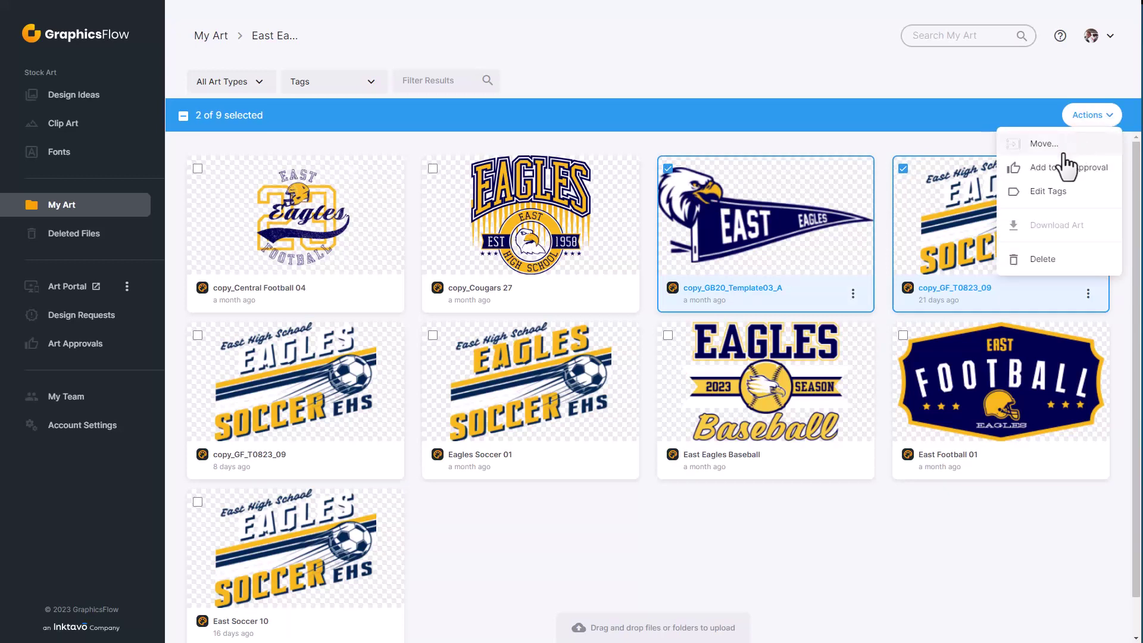
left_click(1052, 168)
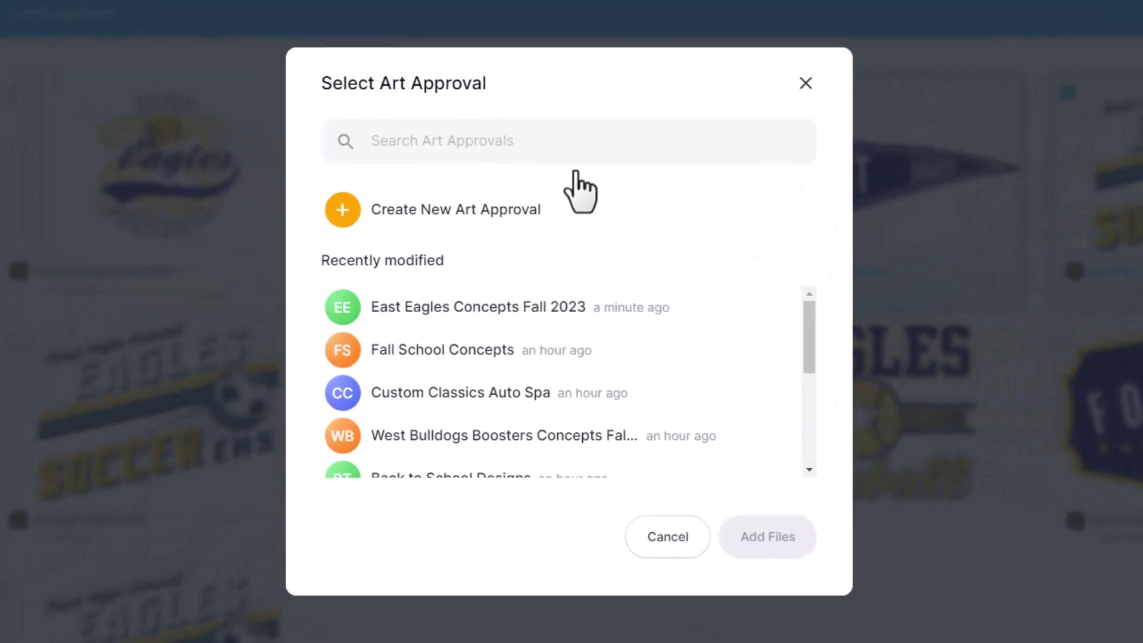
Step: Create a new art approval named East Eagles Art Approval containing the selected files, assigned to the second team member
left_click(575, 174)
left_click(405, 247)
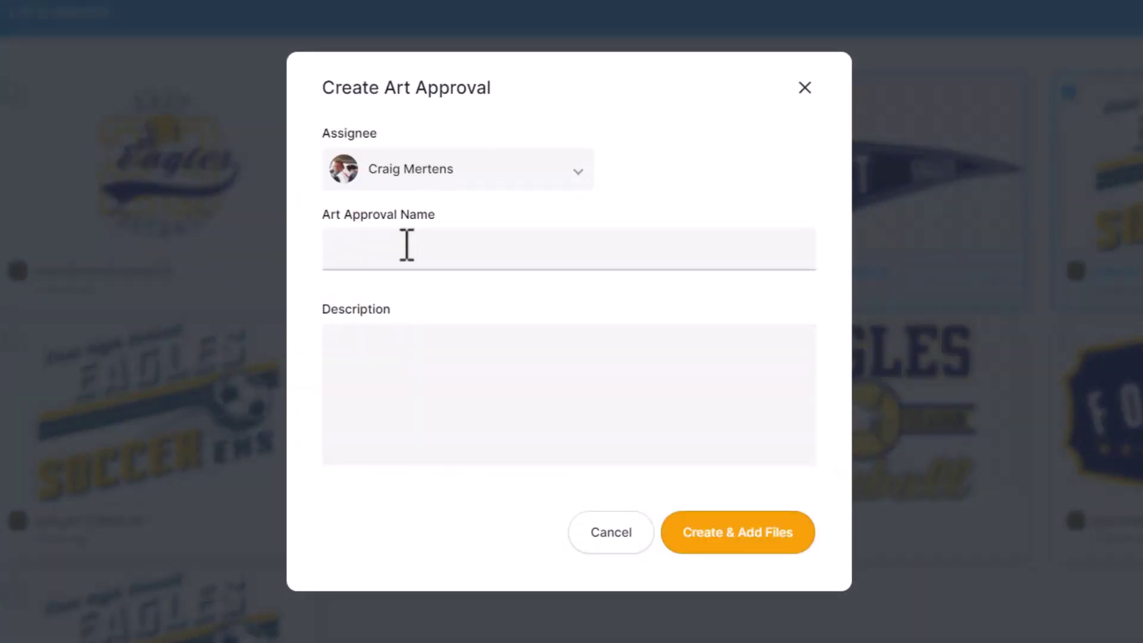
type("East Eagles Art Approval")
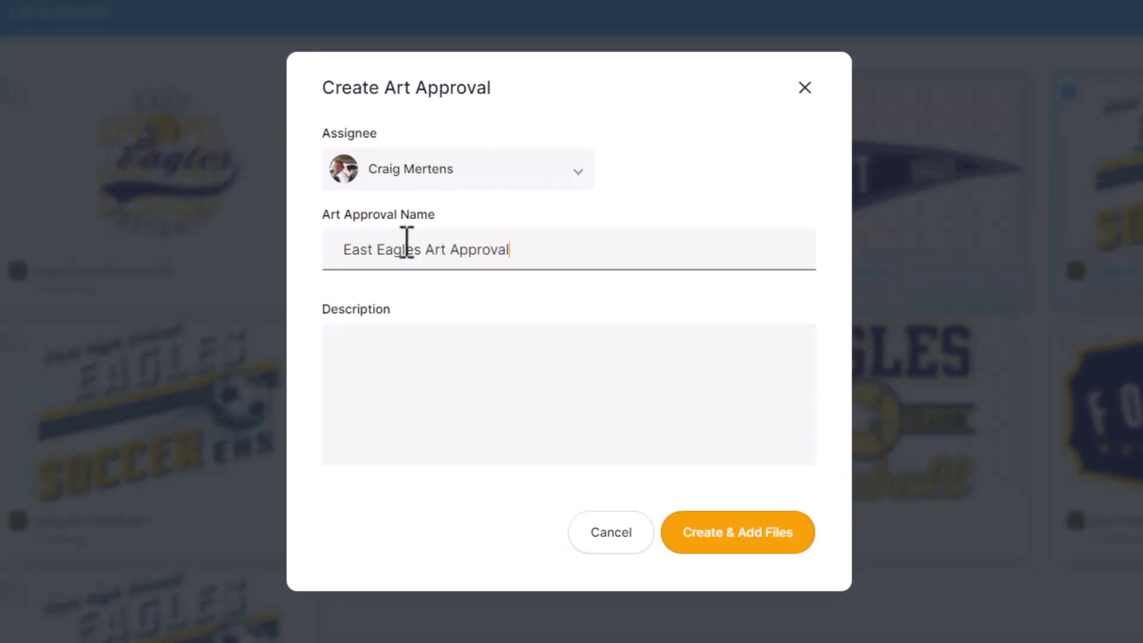
left_click(573, 173)
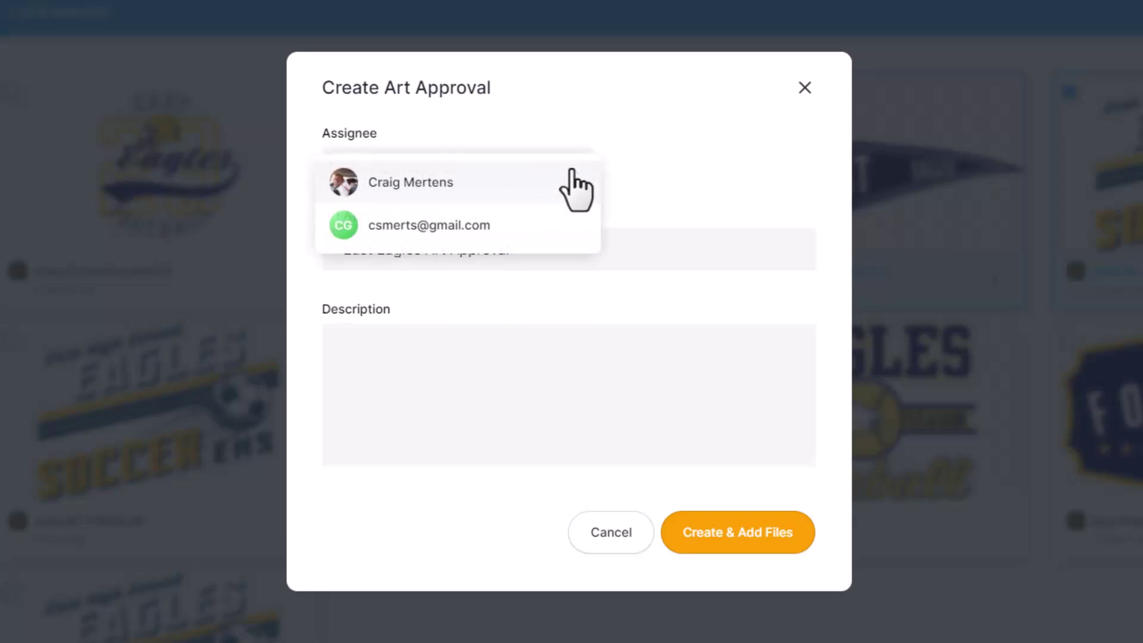
left_click(487, 228)
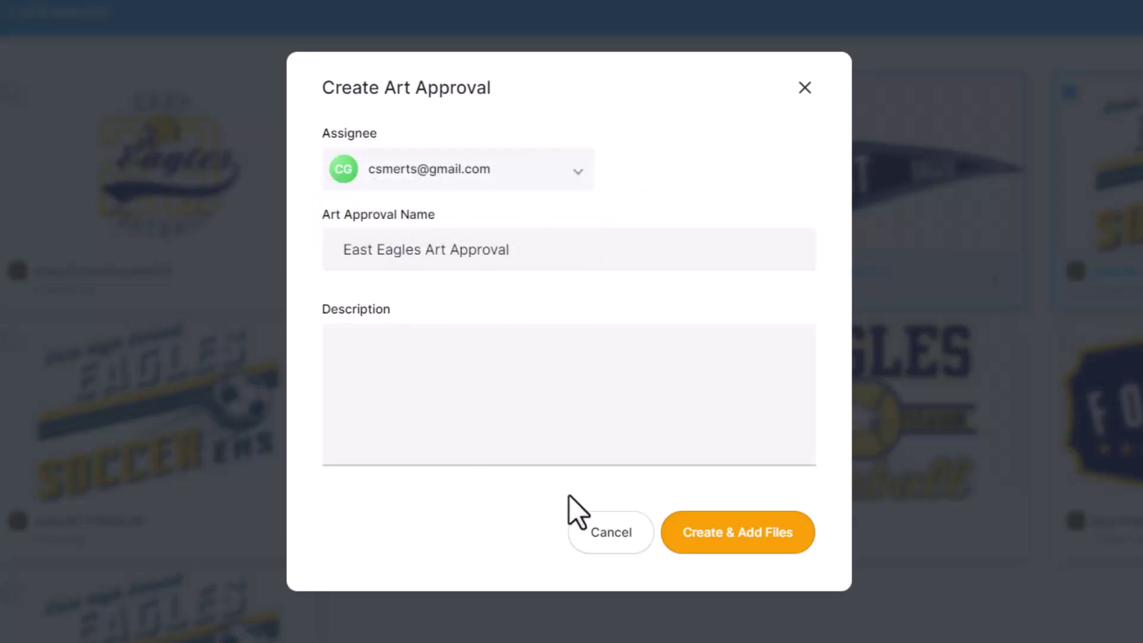
left_click(745, 534)
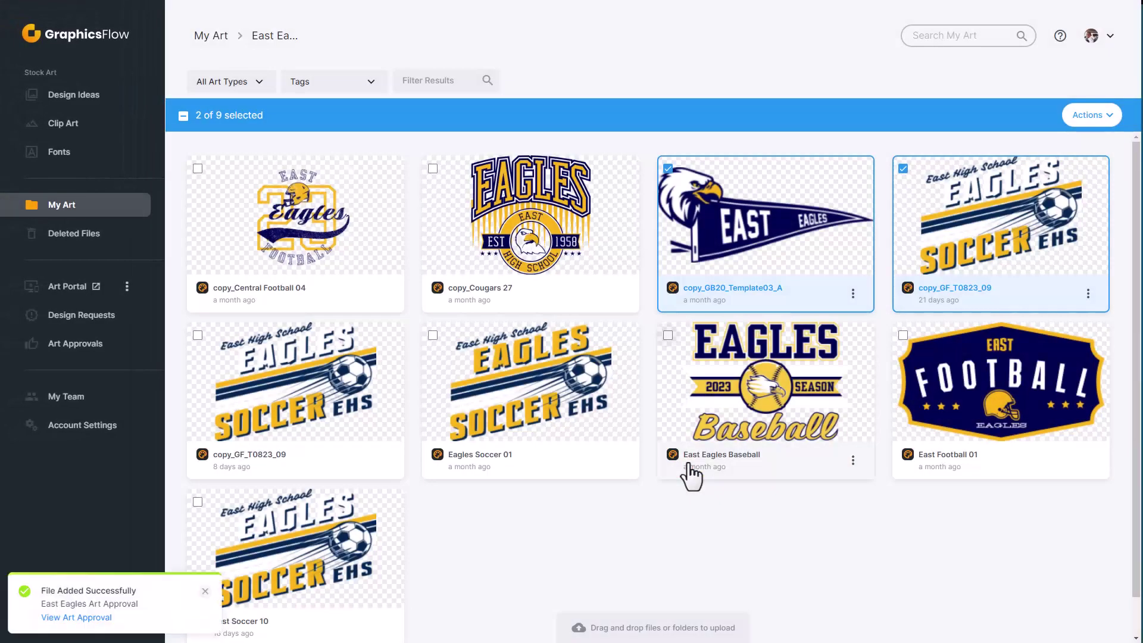
Step: Open East Eagles Art Approval from the art approvals list and look over its two designs
left_click(95, 346)
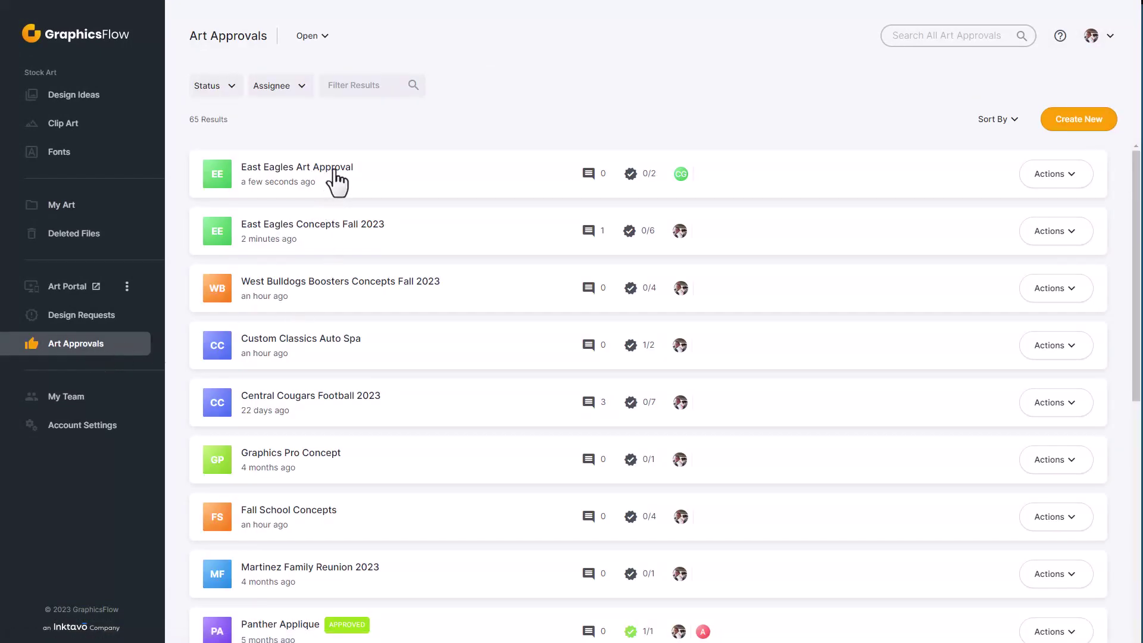
left_click(332, 172)
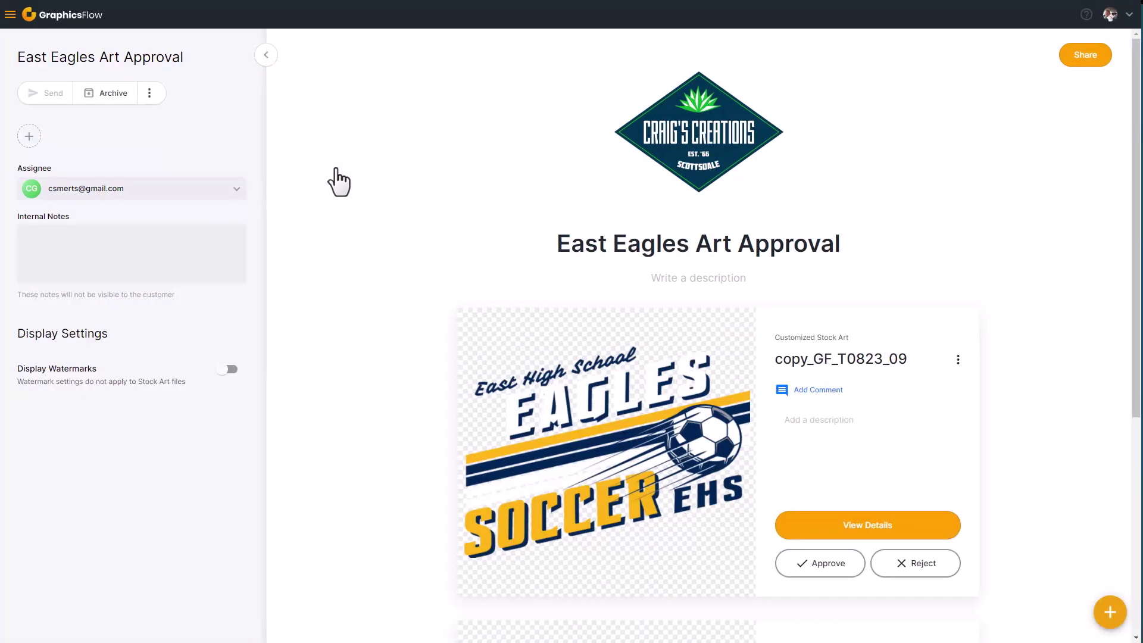
scroll(734, 379, "down", 4)
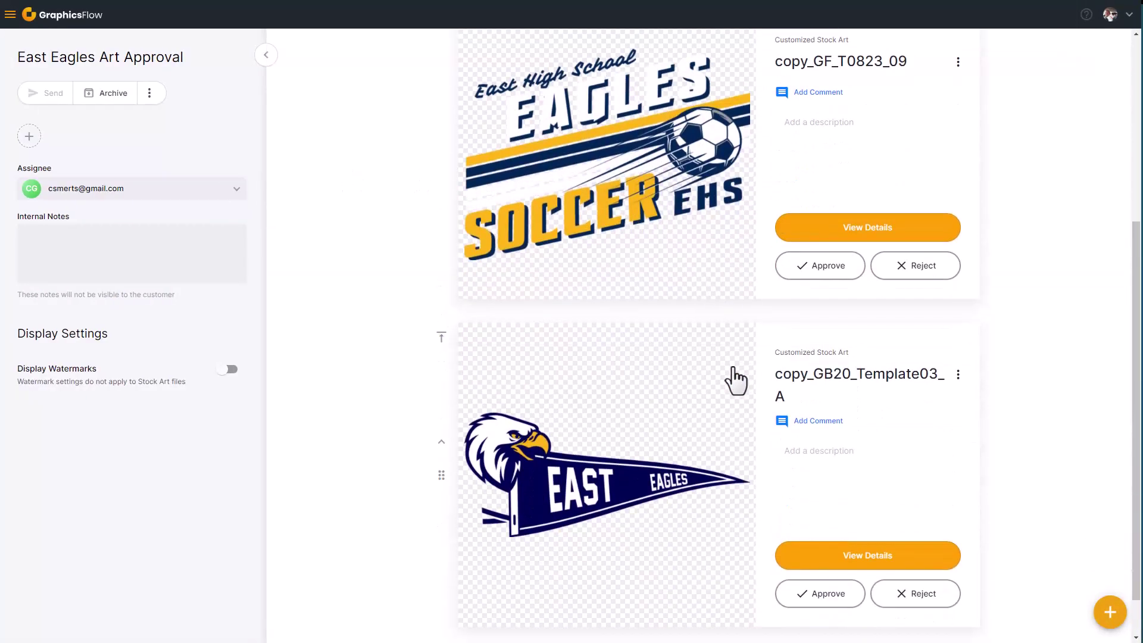
scroll(734, 378, "up", 3)
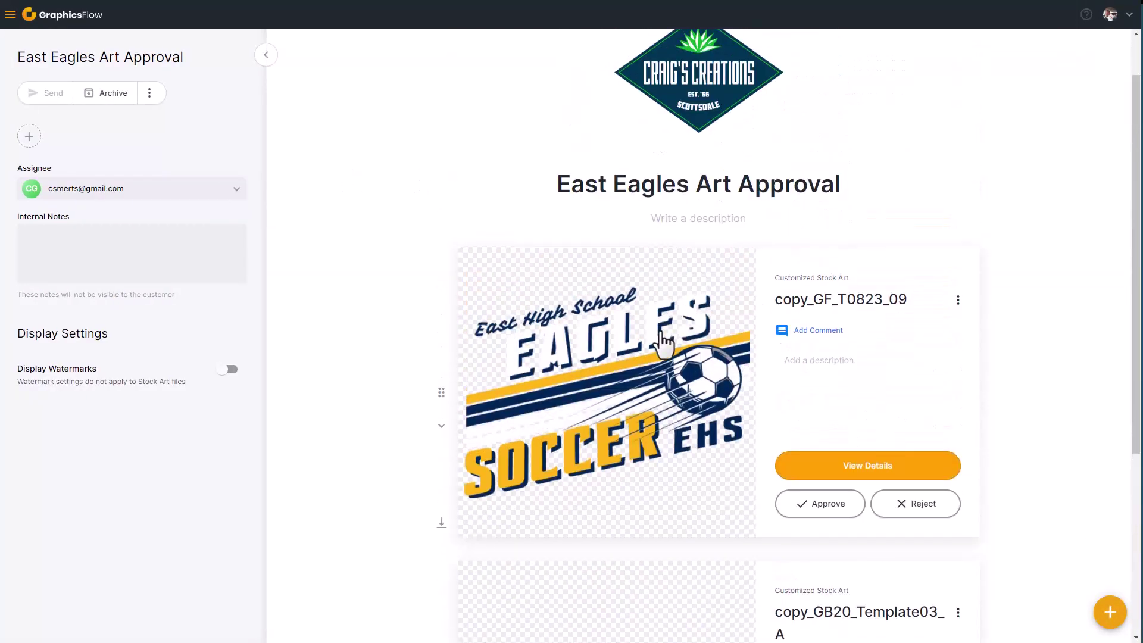
Step: Give the copy_GF_T0823_09 soccer design a light grey background colour of RGB 222, 222, 222 and return to the approval
left_click(663, 343)
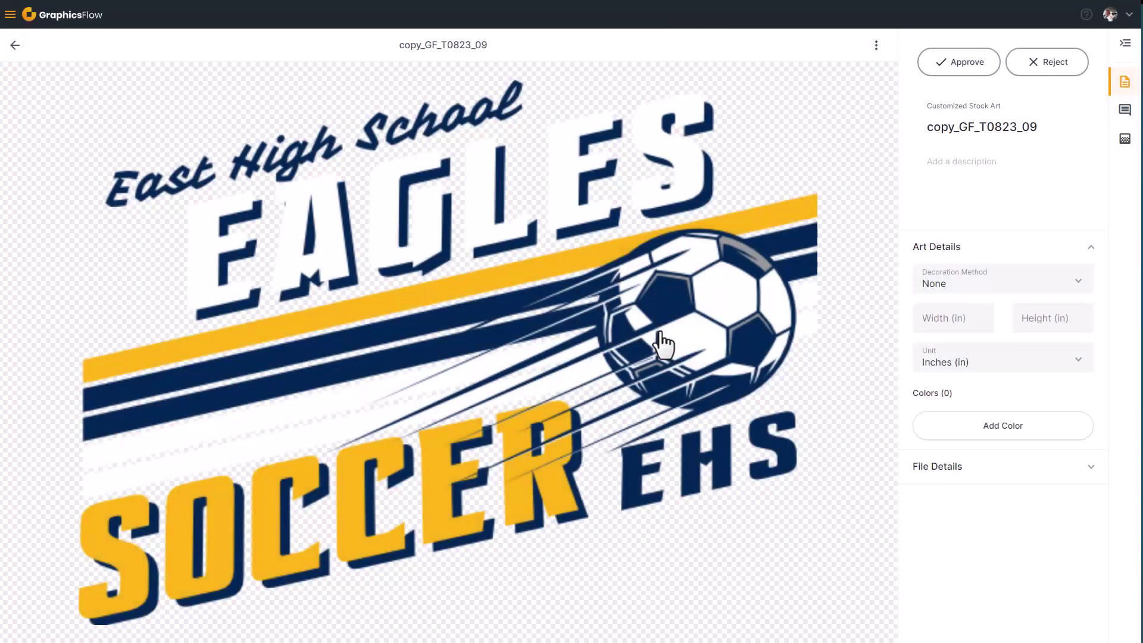
left_click(1125, 140)
left_click(1080, 77)
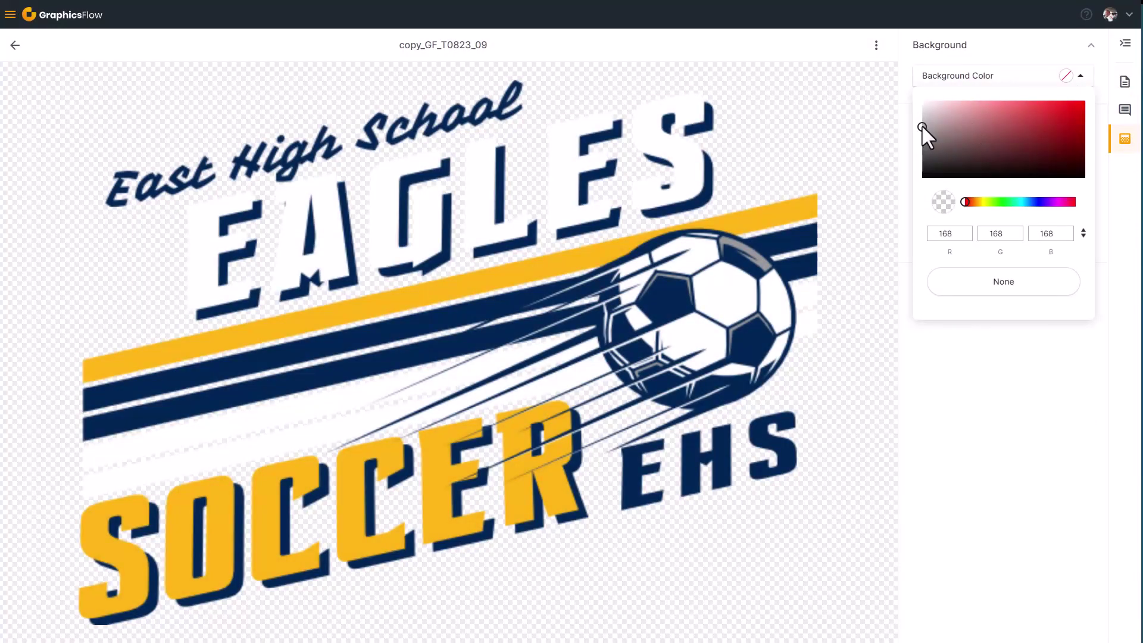
left_click_drag(920, 125, 920, 112)
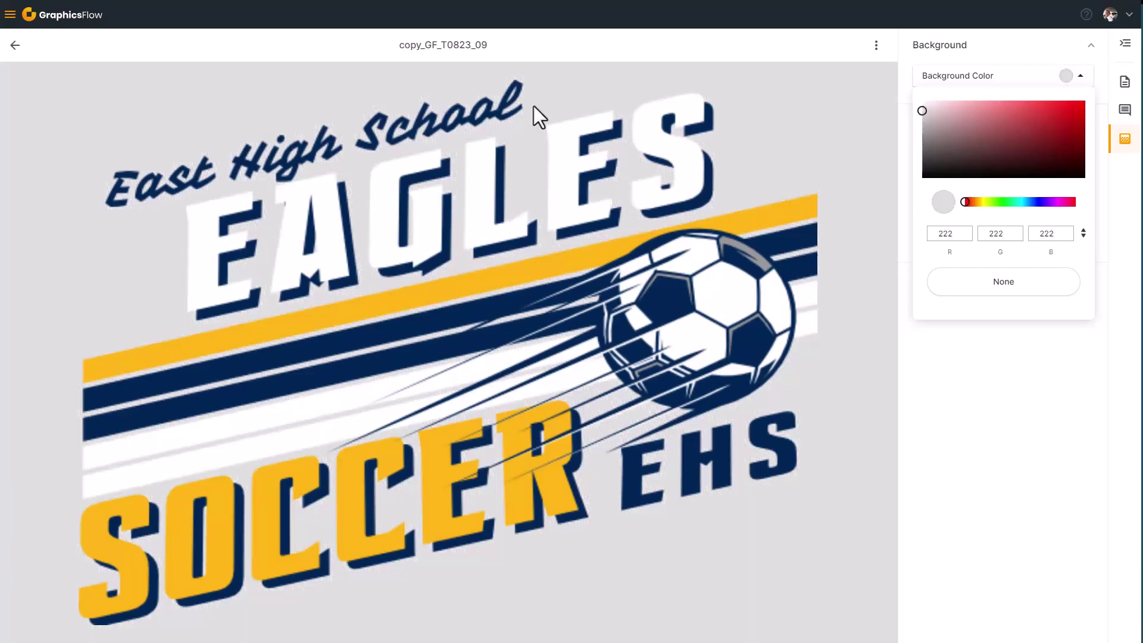
left_click(534, 114)
left_click(14, 46)
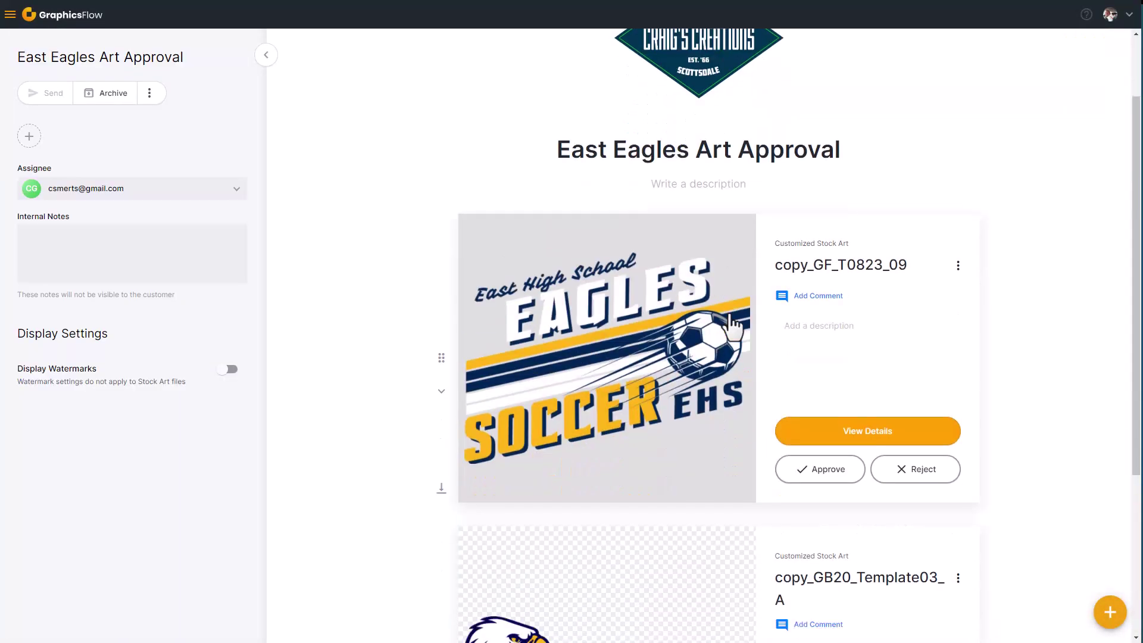
Step: Give the copy_GB20_Template03_A pennant design a medium grey background colour and return to the approval
scroll(728, 315, "down", 4)
left_click(696, 325)
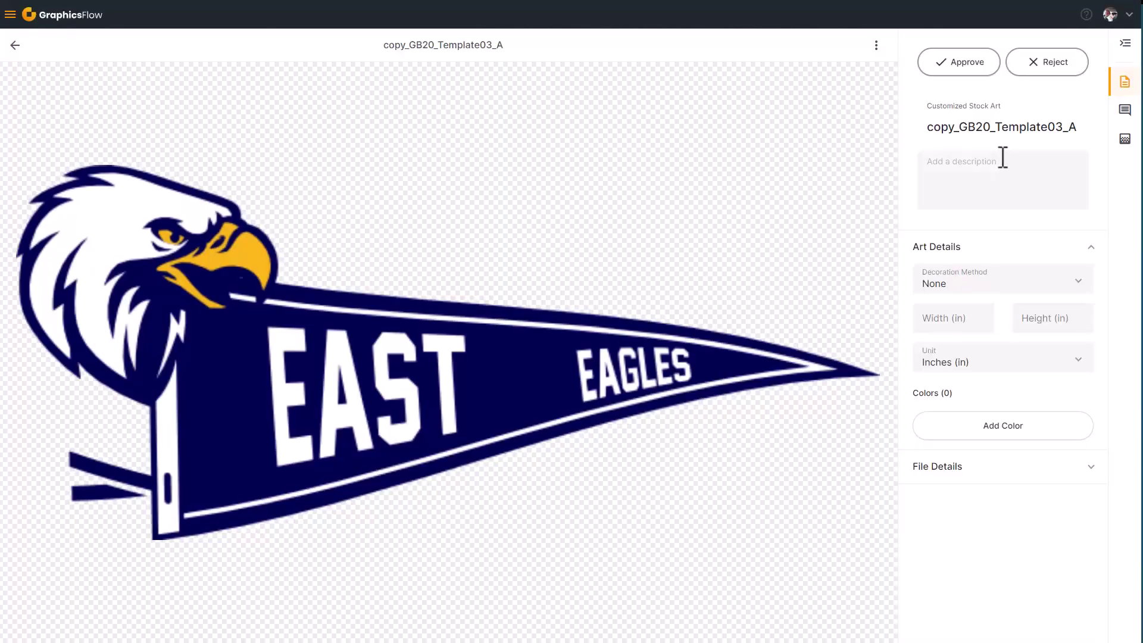
left_click(1123, 141)
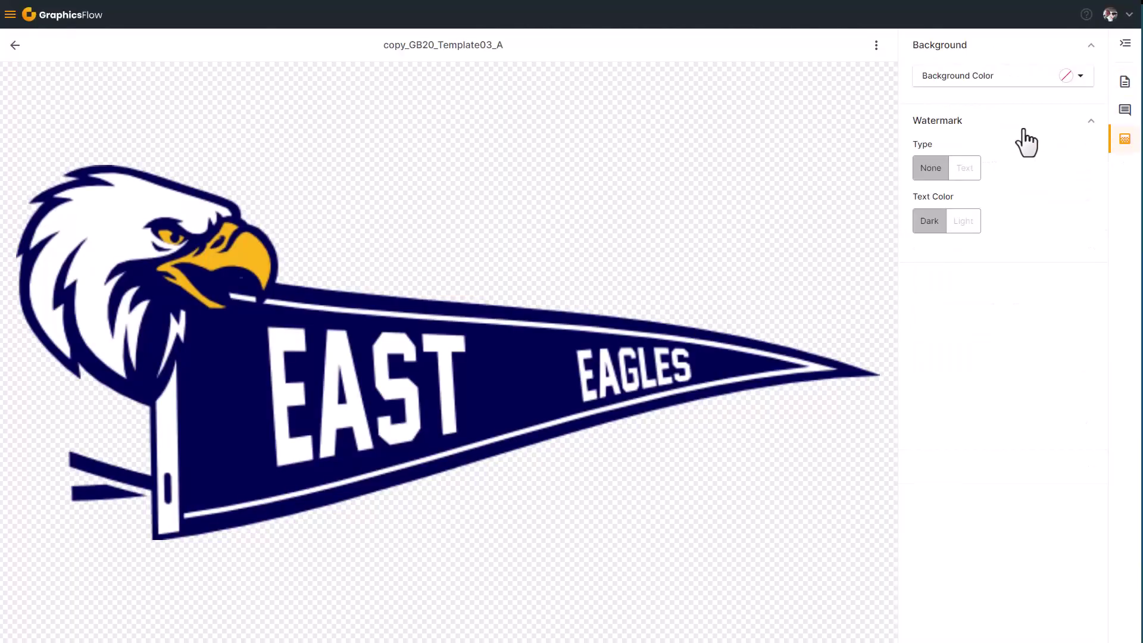
left_click(1079, 76)
left_click_drag(928, 142, 924, 128)
left_click(666, 81)
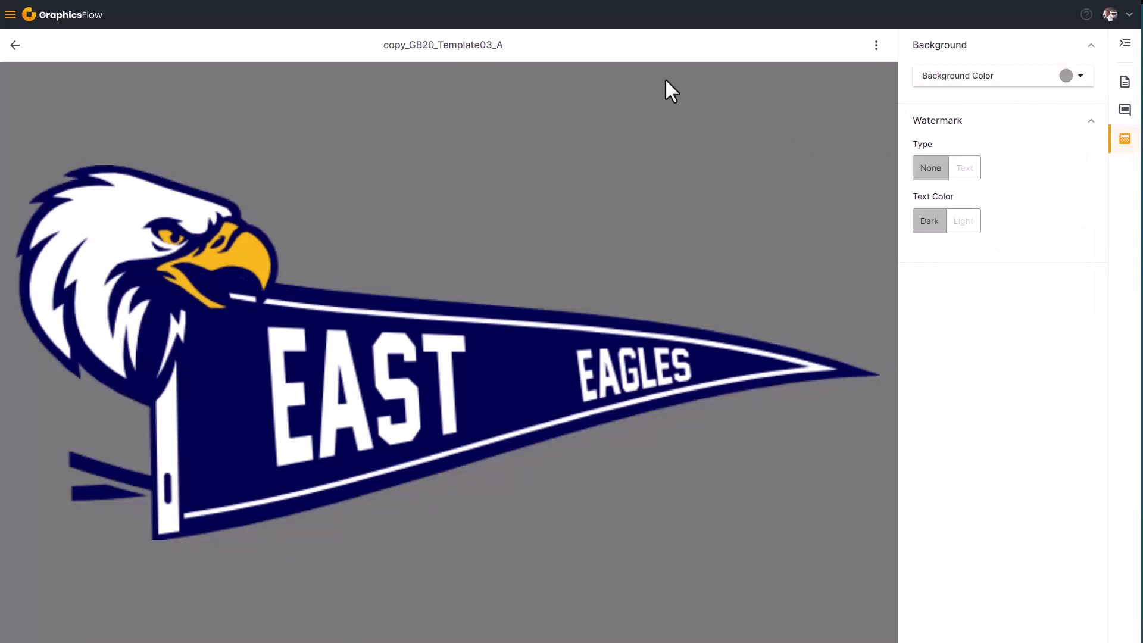
left_click(14, 45)
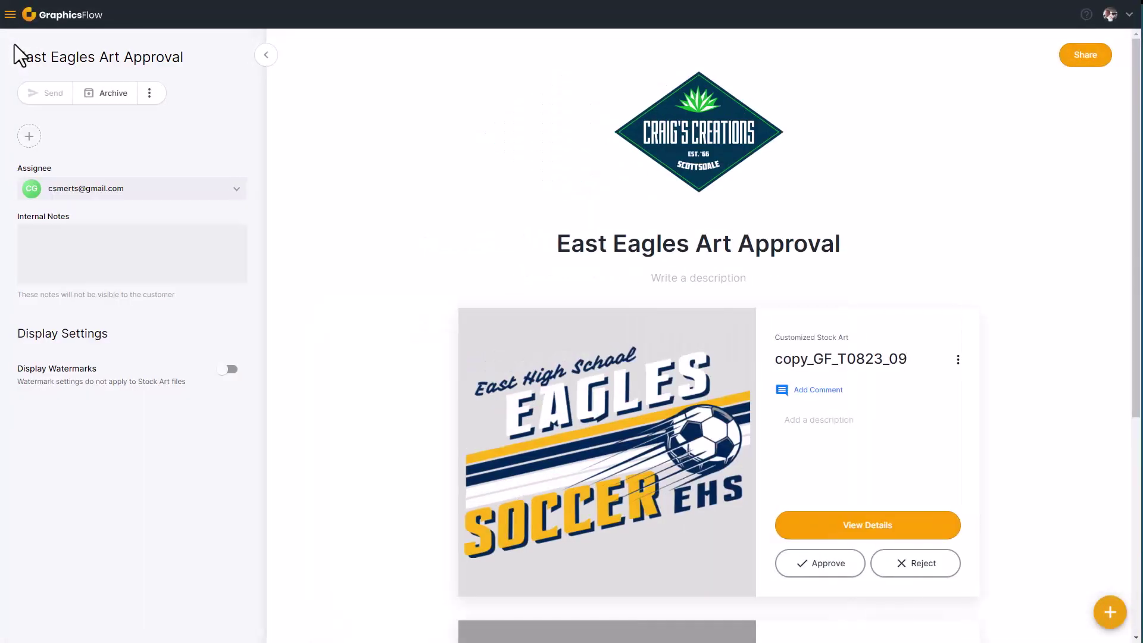
scroll(737, 306, "down", 3)
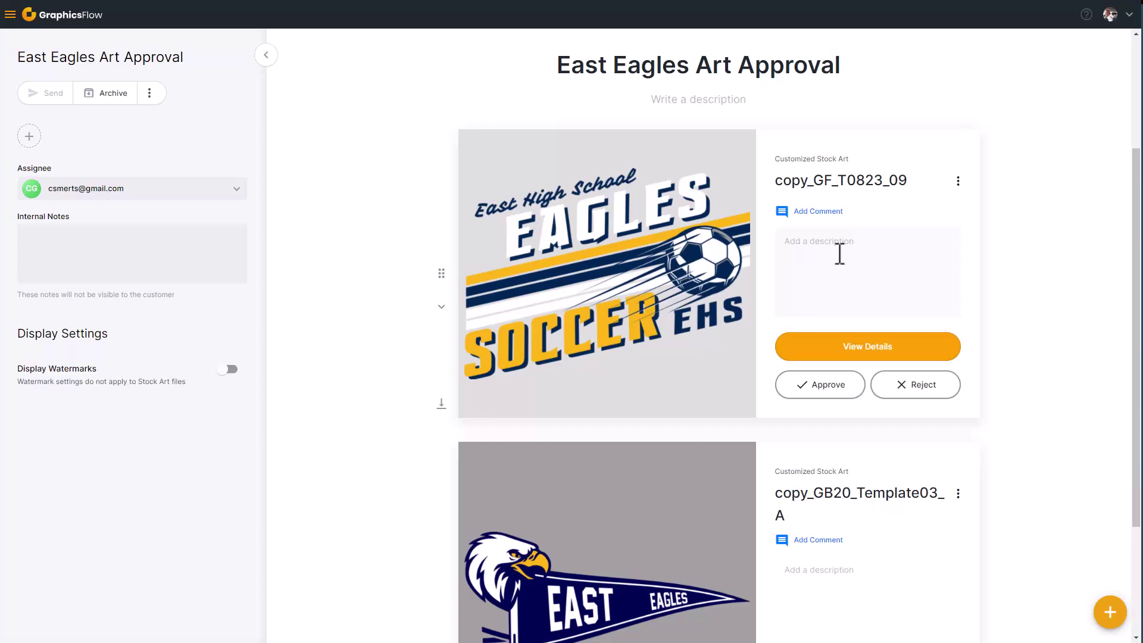
left_click(812, 249)
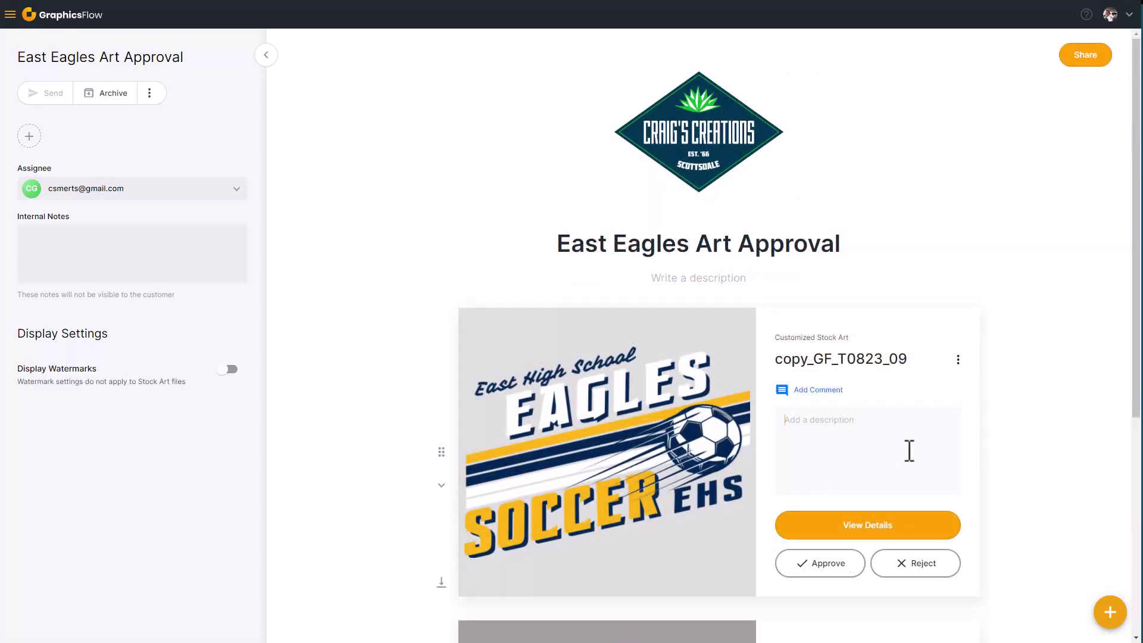
Step: Add a collaborator's suggested e-mail address to an invitation for the approval, keeping the Can Comment & Approve permission
left_click(1104, 59)
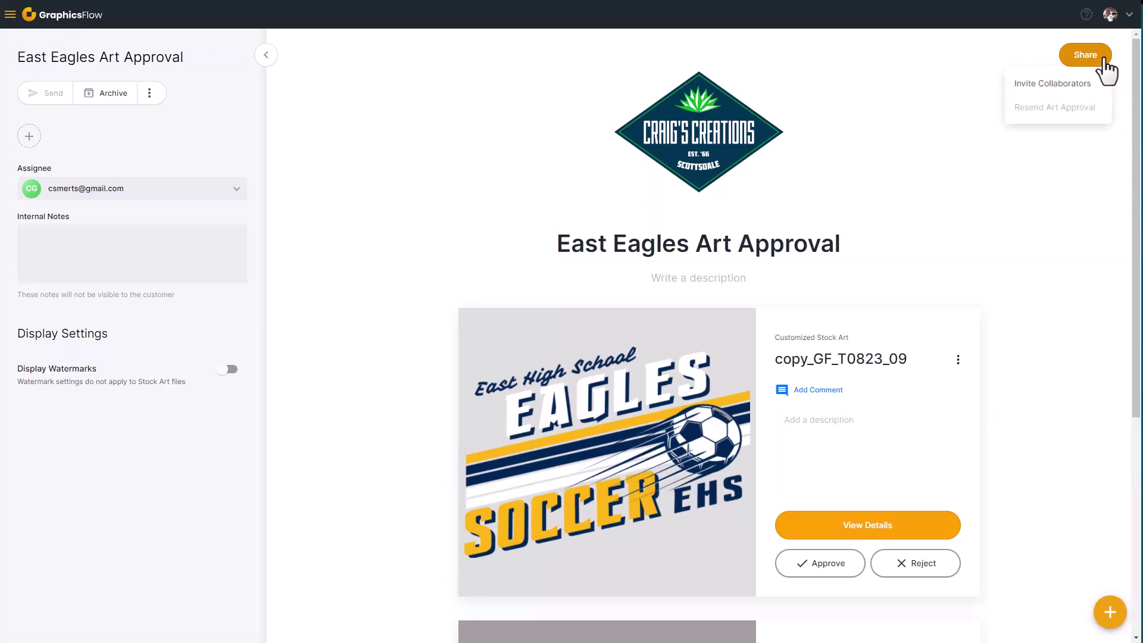
left_click(1038, 83)
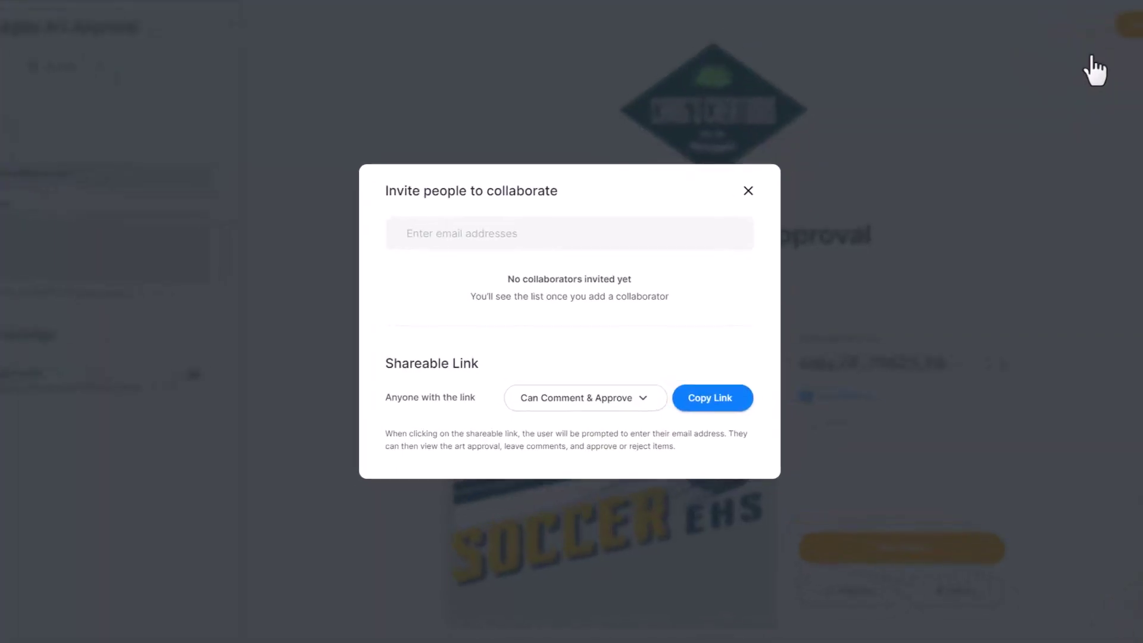
left_click(424, 215)
type("cra")
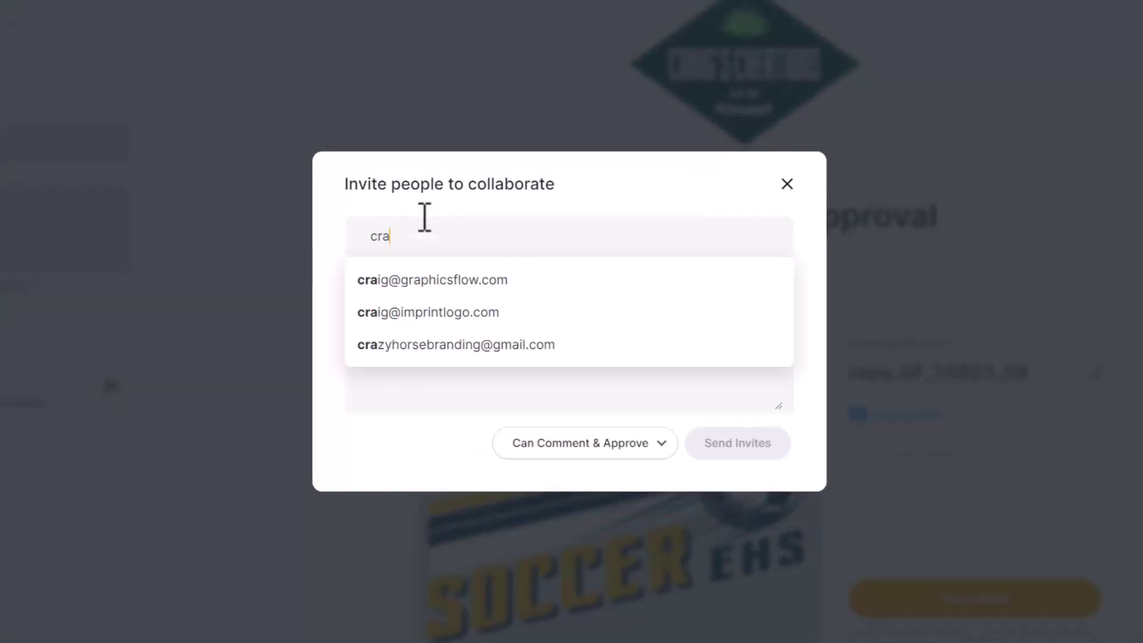
left_click(447, 280)
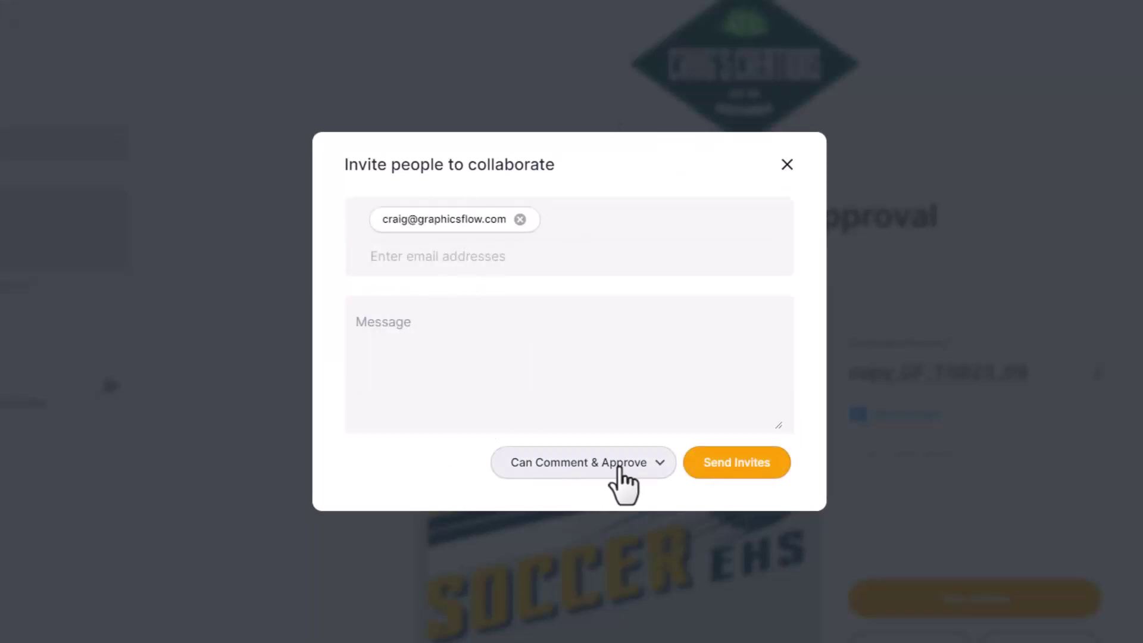
left_click(644, 467)
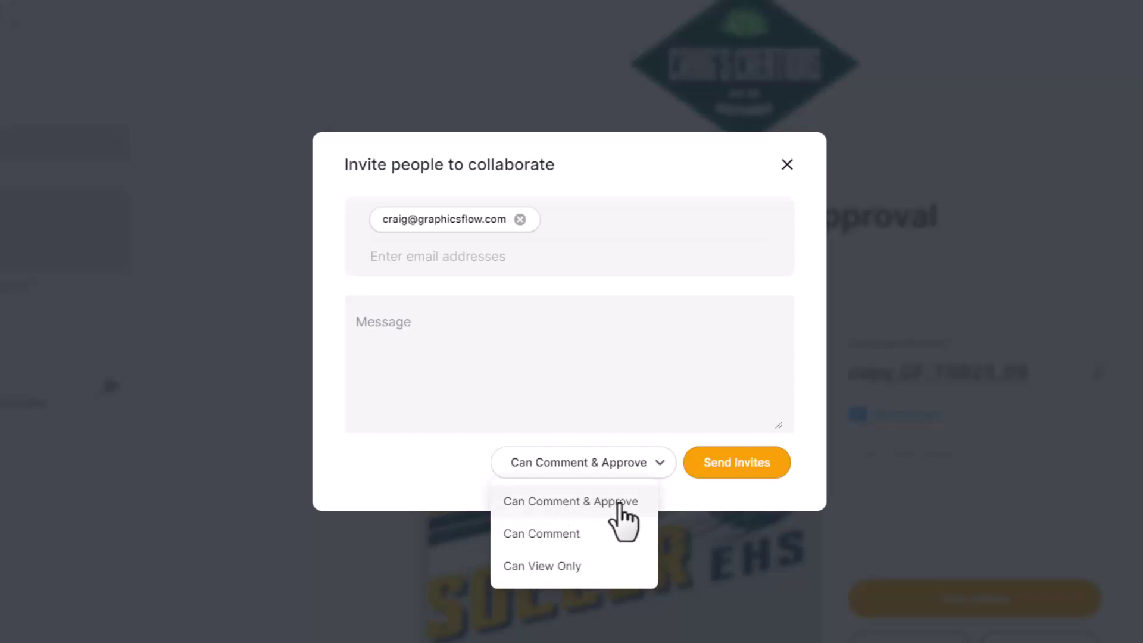
left_click(654, 470)
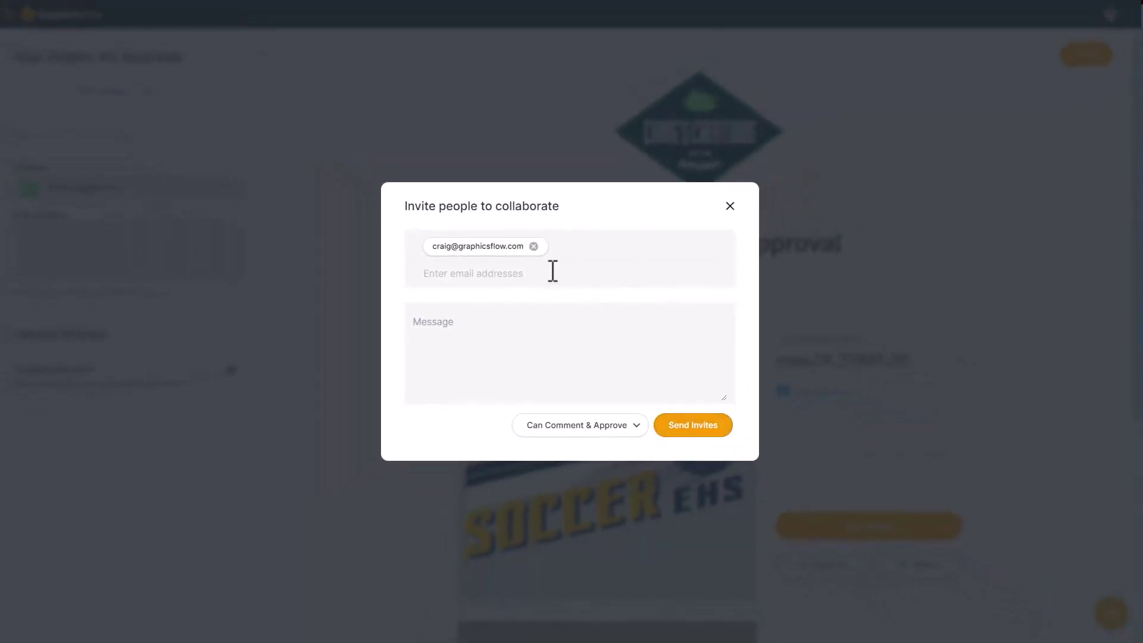
Step: Remove the collaborator's e-mail address from the invitation, copy a shareable link with Can Comment & Approve permission and close the invitation
left_click(533, 246)
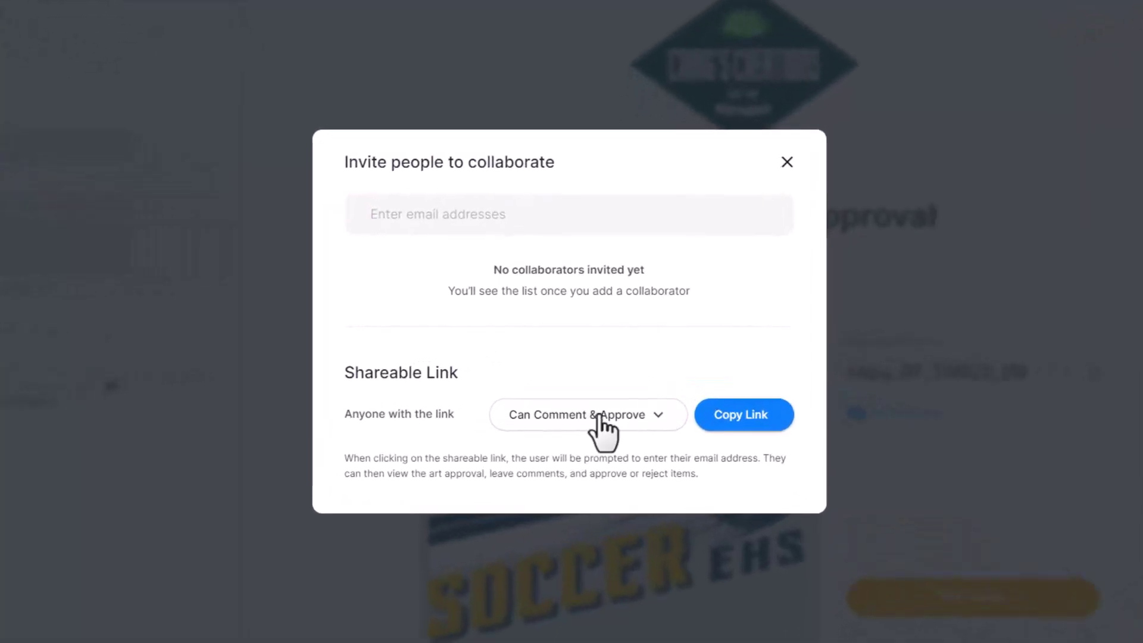
left_click(659, 416)
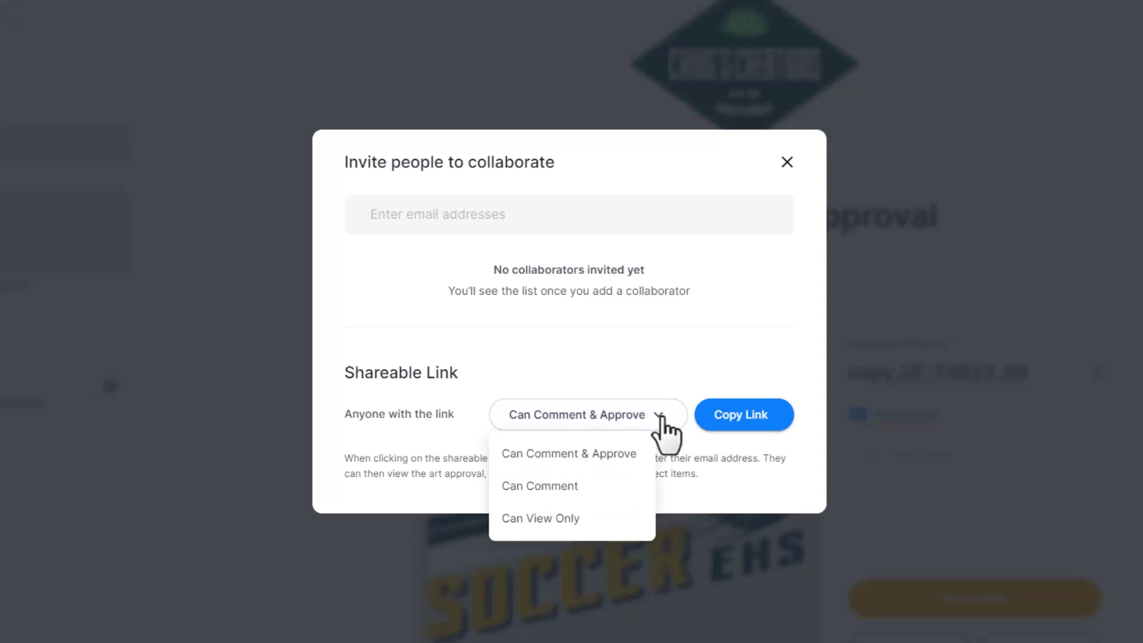
left_click(729, 418)
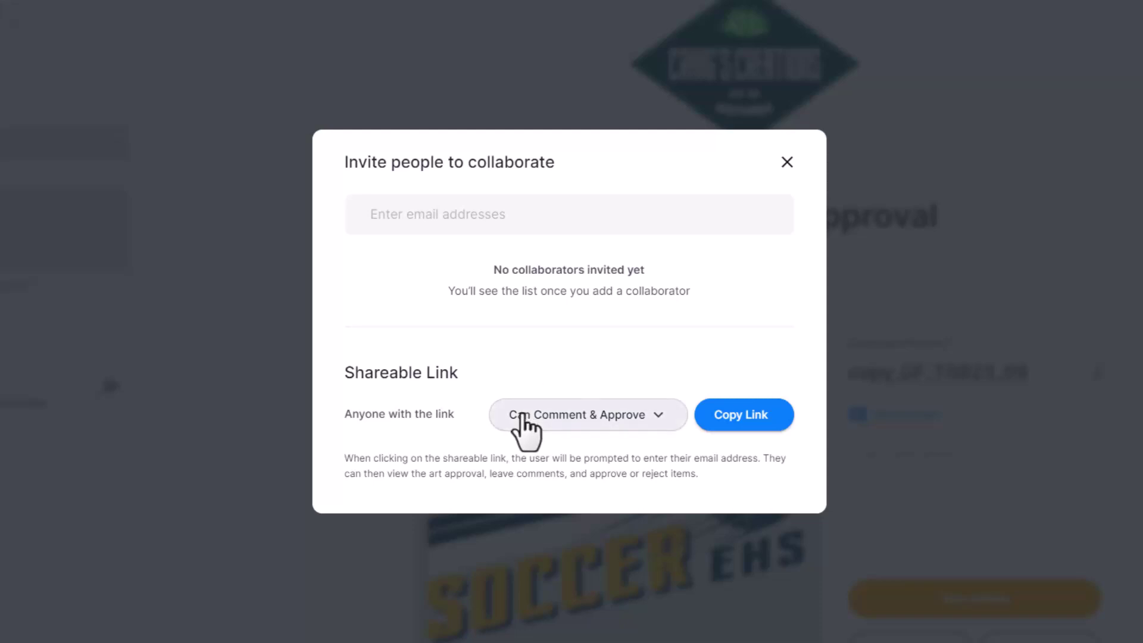
left_click(736, 420)
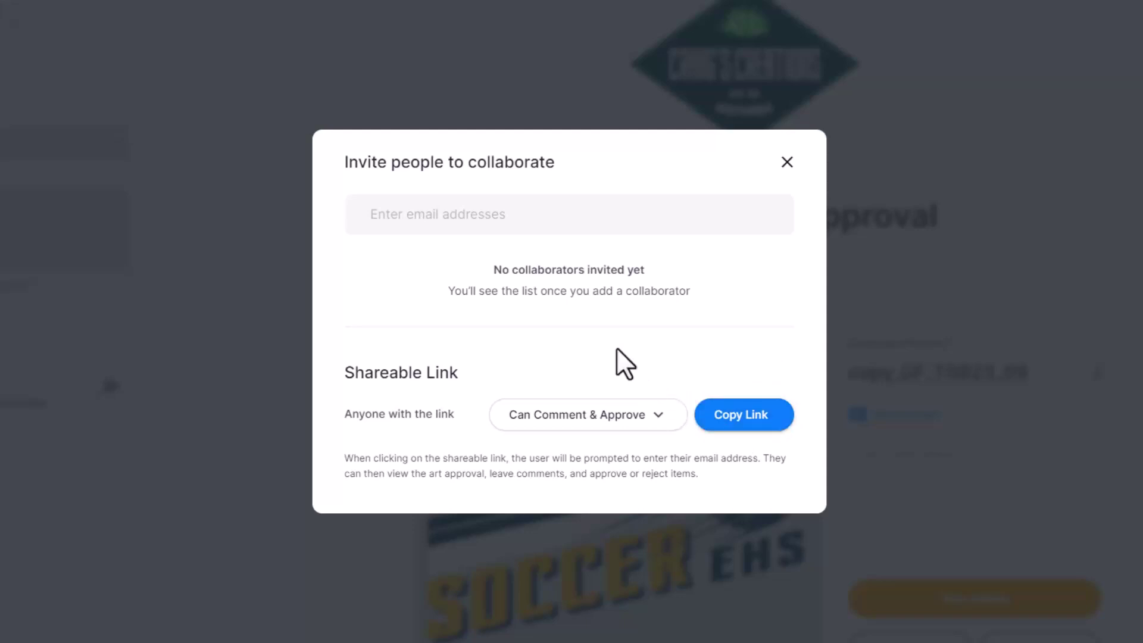
left_click(657, 426)
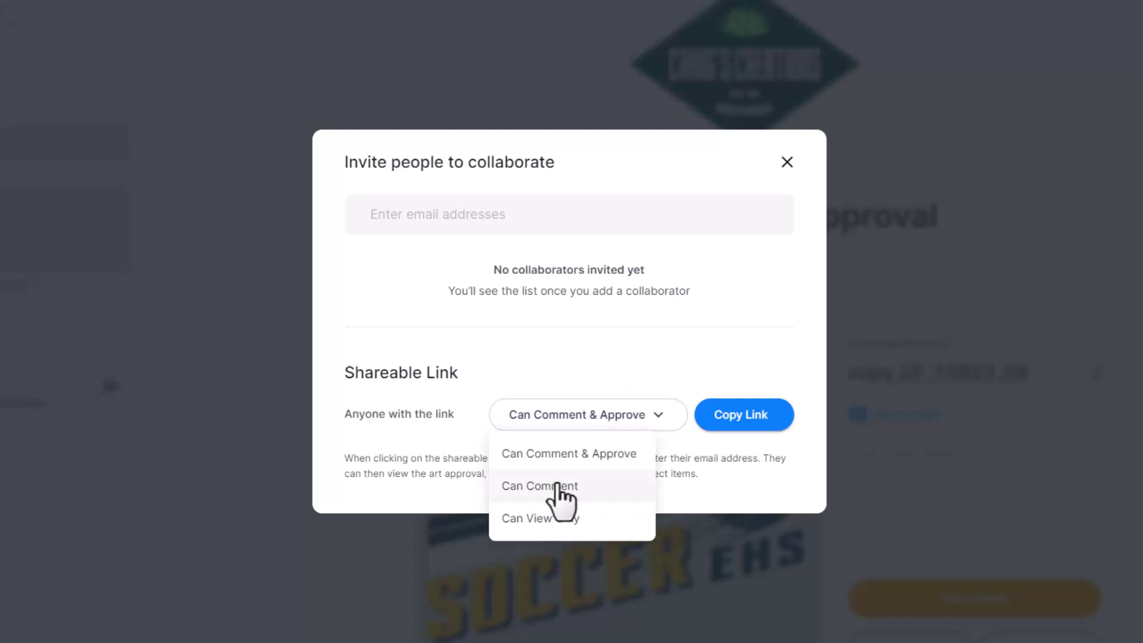
left_click(533, 355)
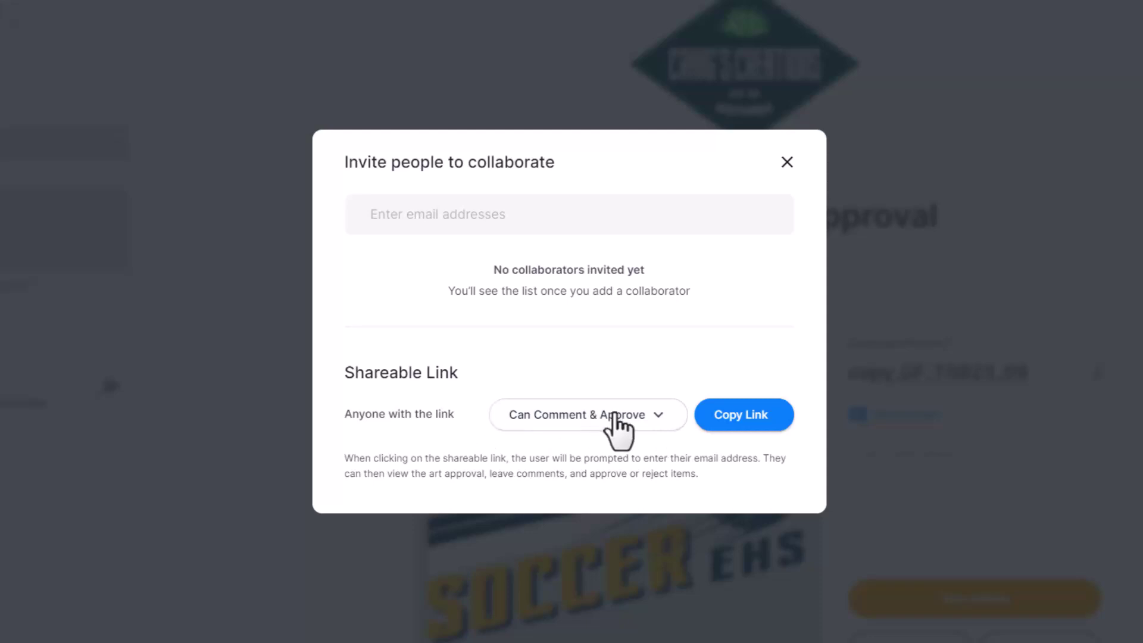
left_click(657, 415)
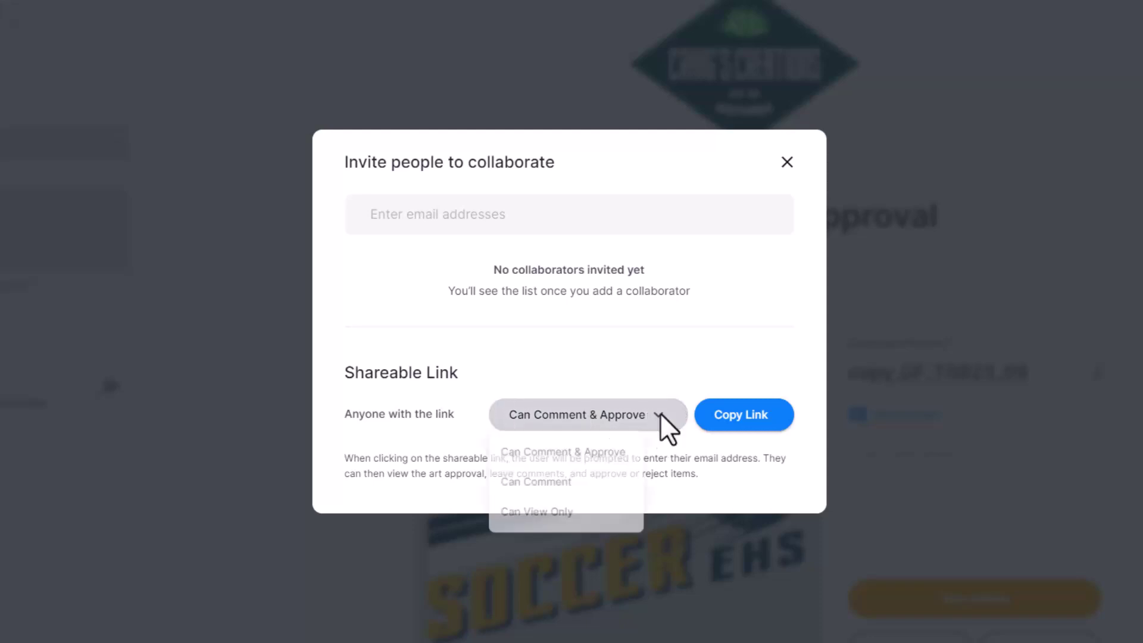
left_click(581, 454)
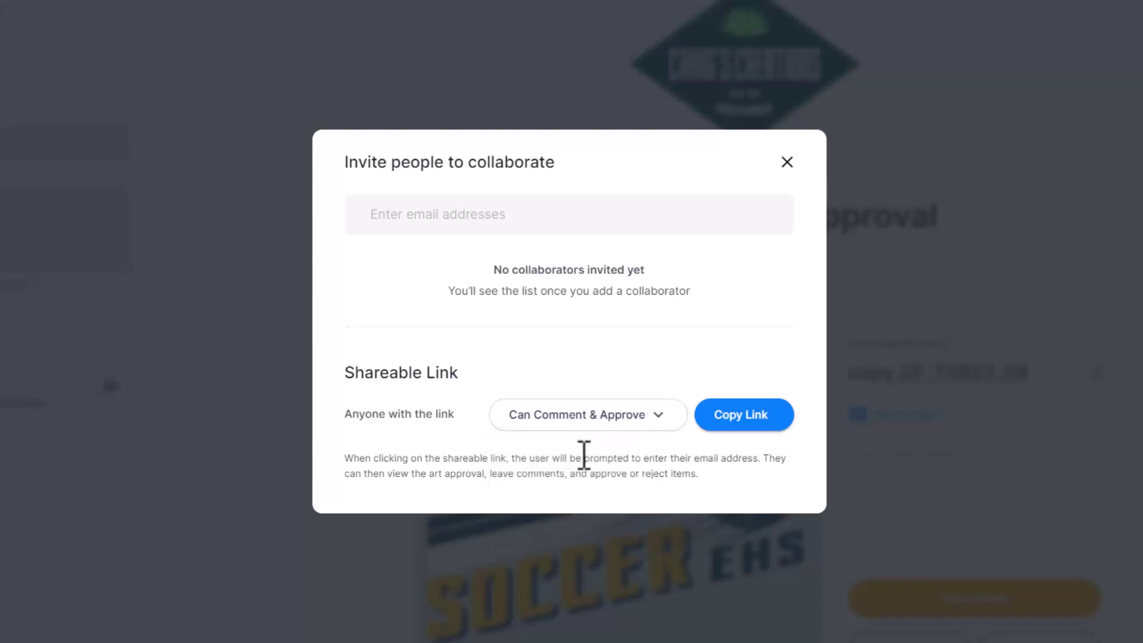
left_click(750, 420)
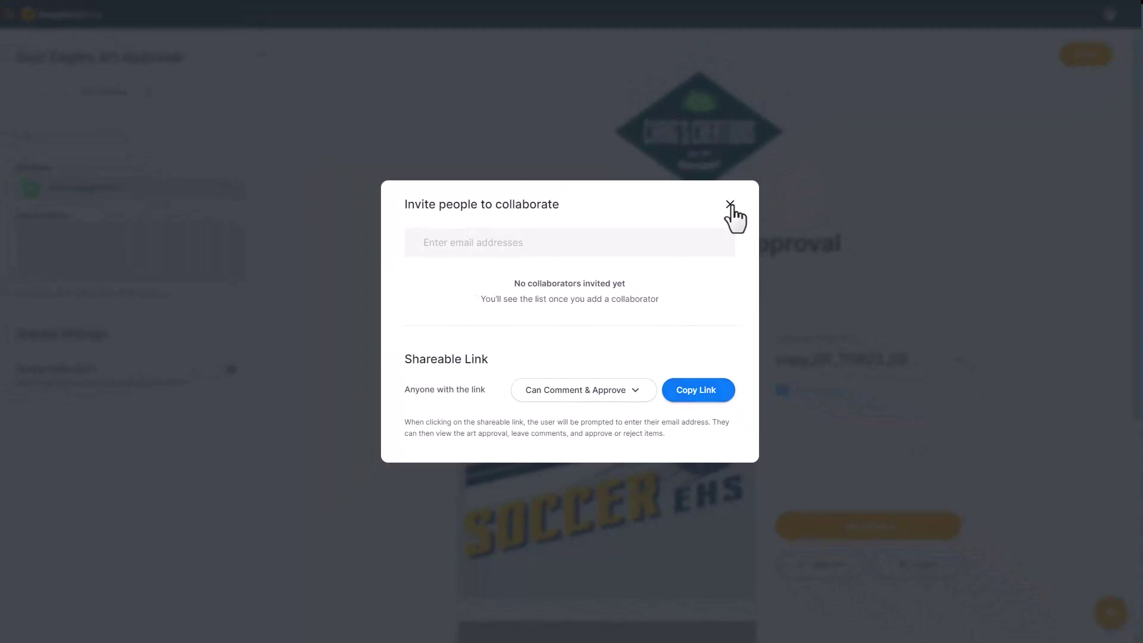
left_click(730, 204)
Step: Look over both designs in the approval and collapse its settings sidebar
scroll(945, 256, "down", 3)
scroll(947, 257, "down", 1)
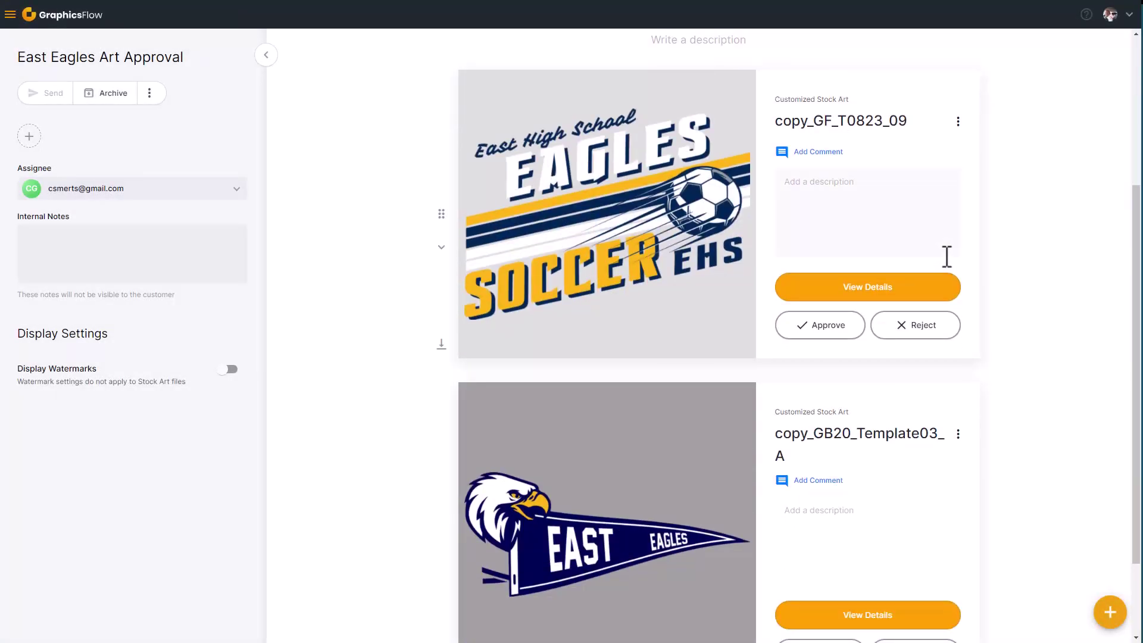
scroll(945, 256, "up", 4)
left_click(264, 55)
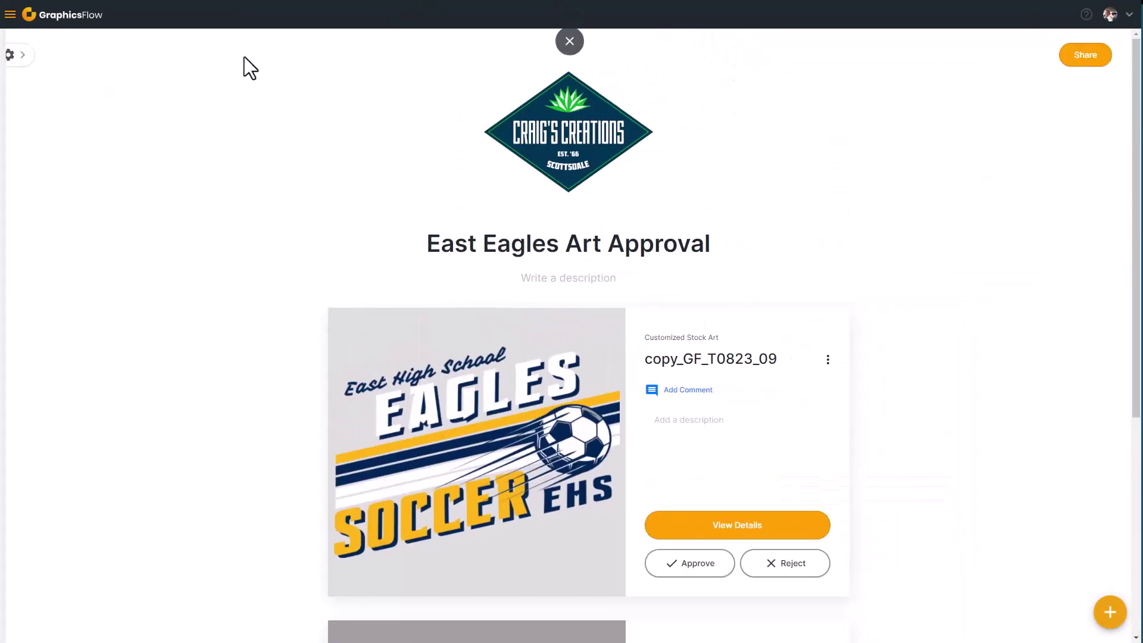
scroll(852, 298, "down", 3)
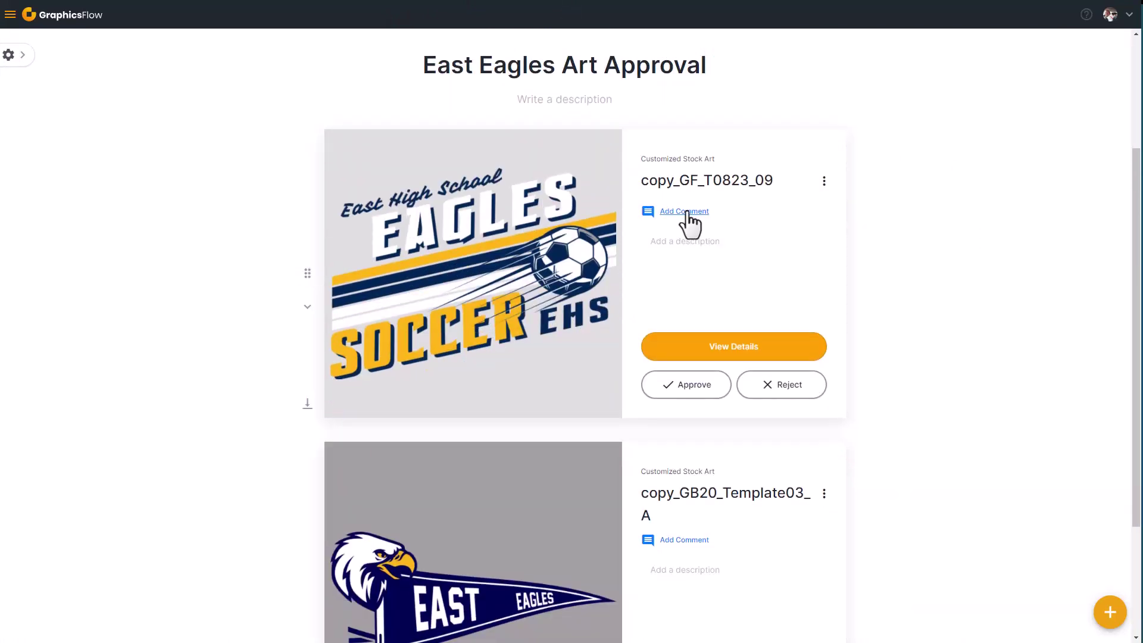
Step: Post the comment "Love this, can we do it on athletic grey" on the copy_GF_T0823_09 design and reply "Sure, refresh your browser"
left_click(684, 212)
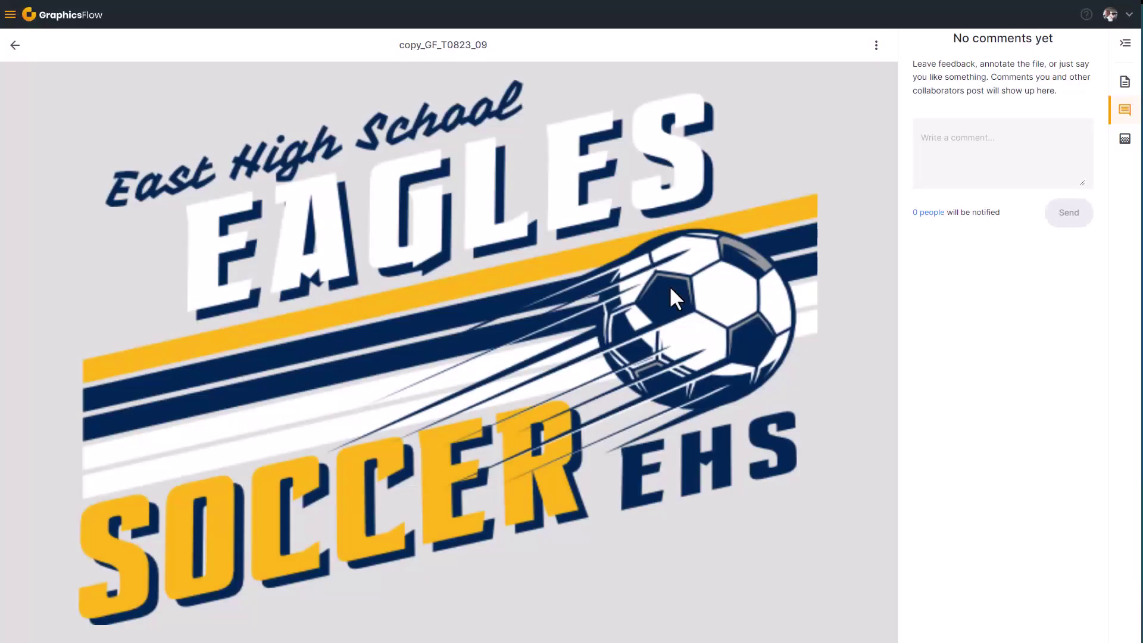
left_click(944, 141)
type("Love this, can we do it on athletic grey")
left_click(1071, 219)
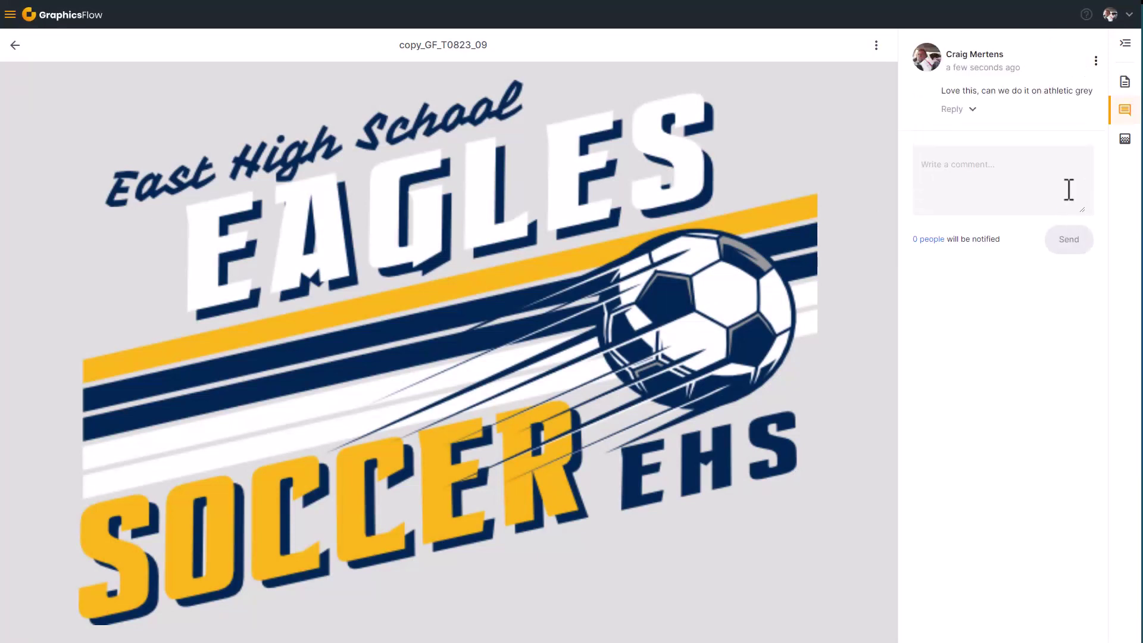
left_click(972, 110)
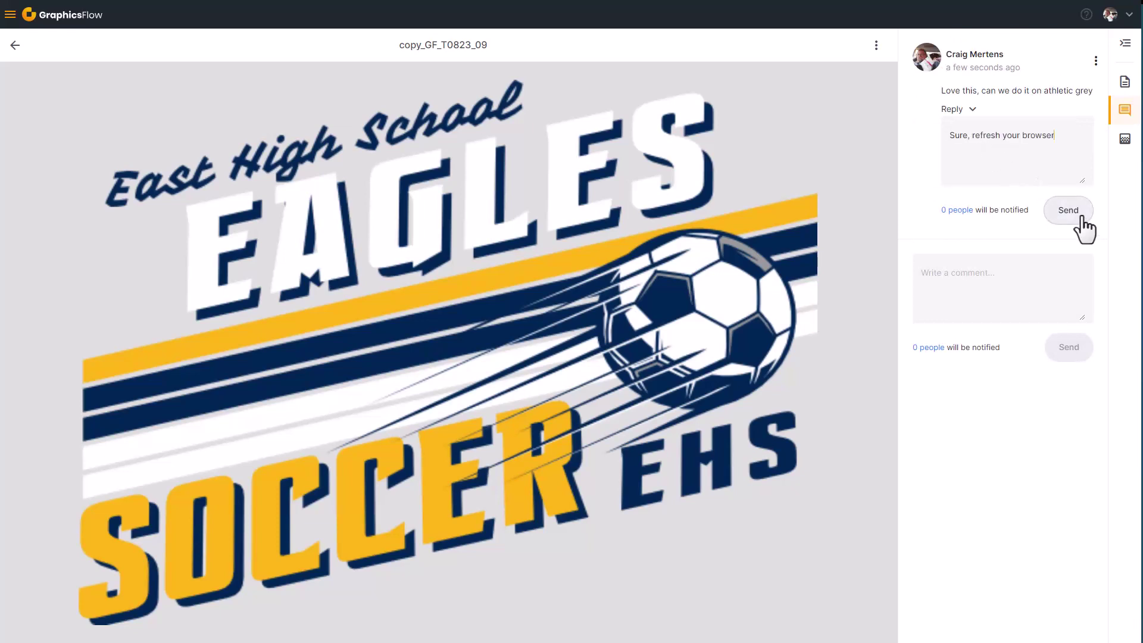
left_click(1079, 215)
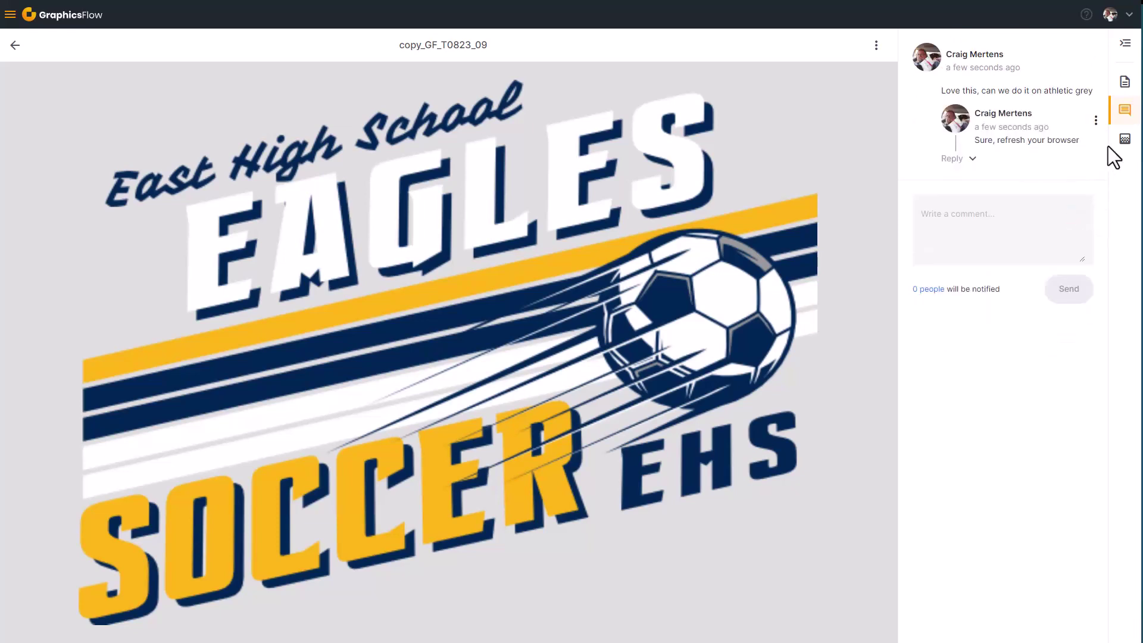
Step: Darken the copy_GF_T0823_09 design's background colour to a medium grey and return to the approval
left_click(1124, 141)
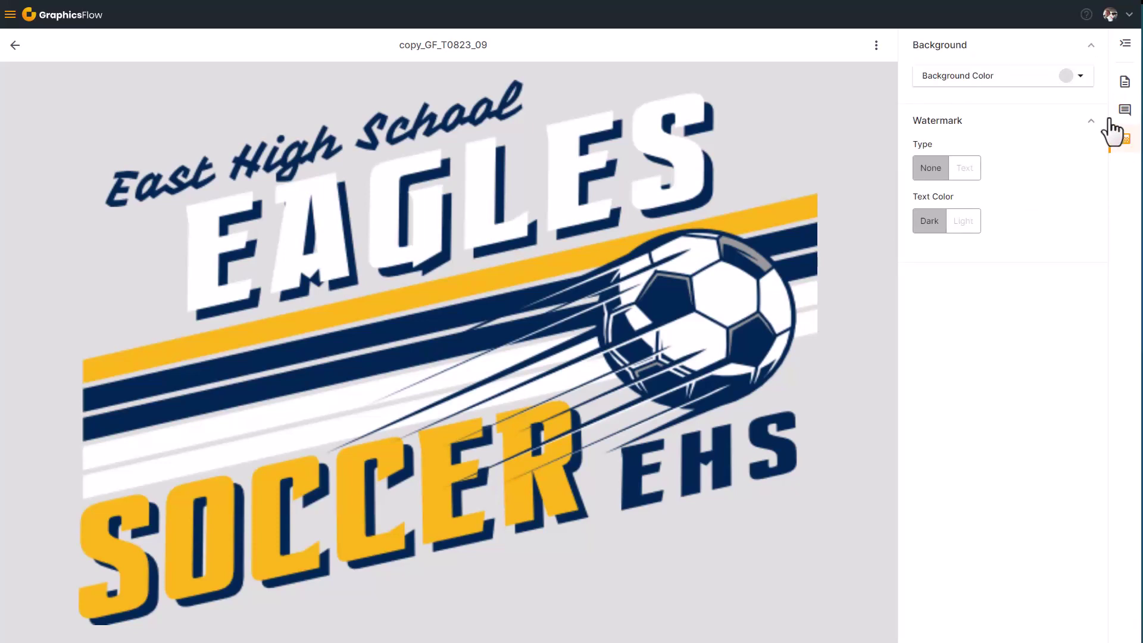
left_click(1080, 76)
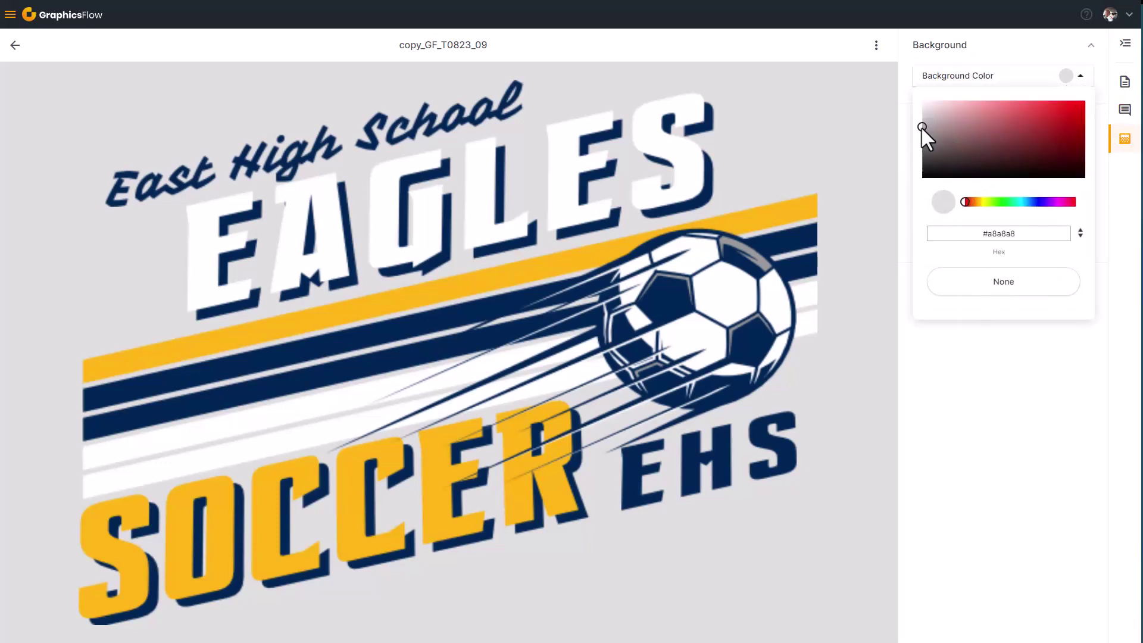
left_click_drag(920, 126, 920, 136)
left_click(562, 109)
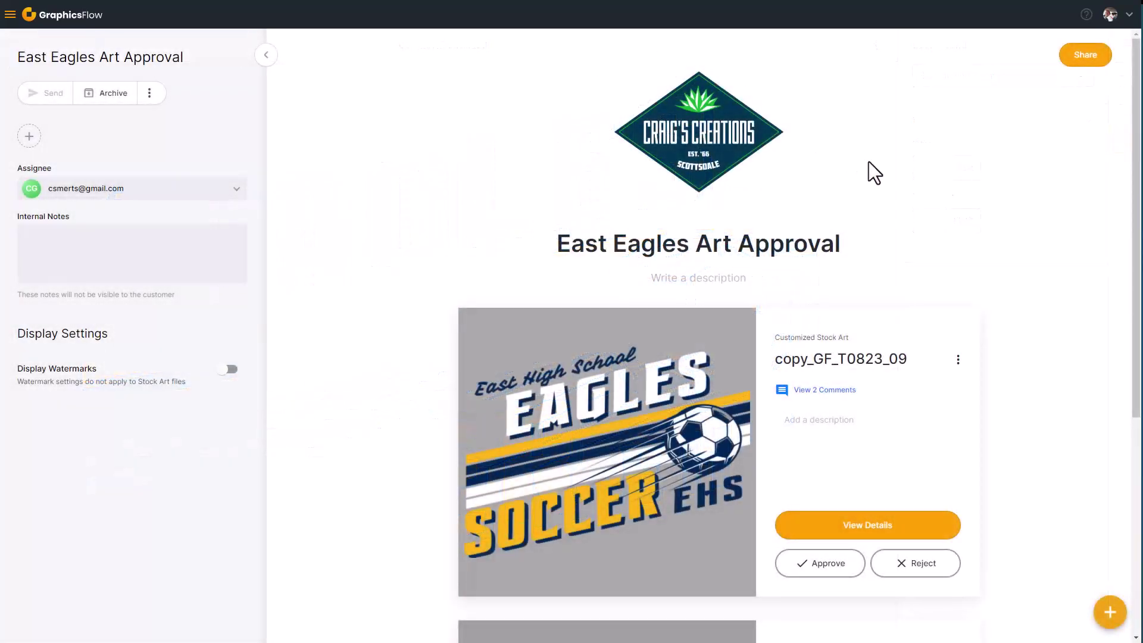
Step: Approve the copy_GF_T0823_09 soccer design and submit approval of the copy_GB20_Template03_A pennant design without a comment
scroll(867, 178, "down", 5)
left_click(819, 267)
scroll(902, 477, "down", 1)
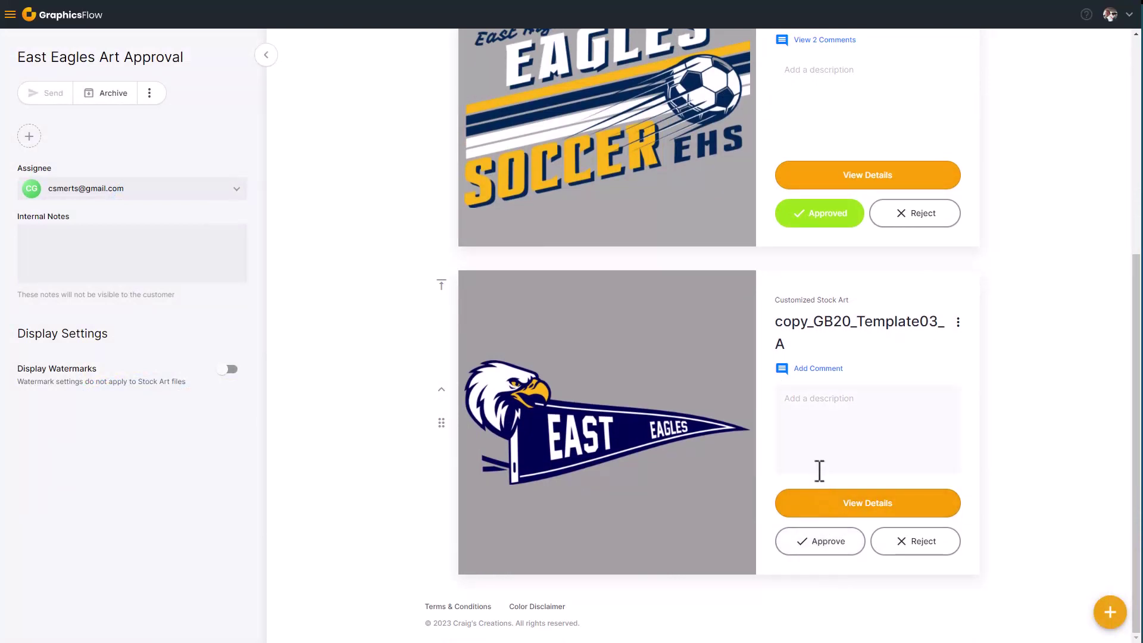
left_click(827, 549)
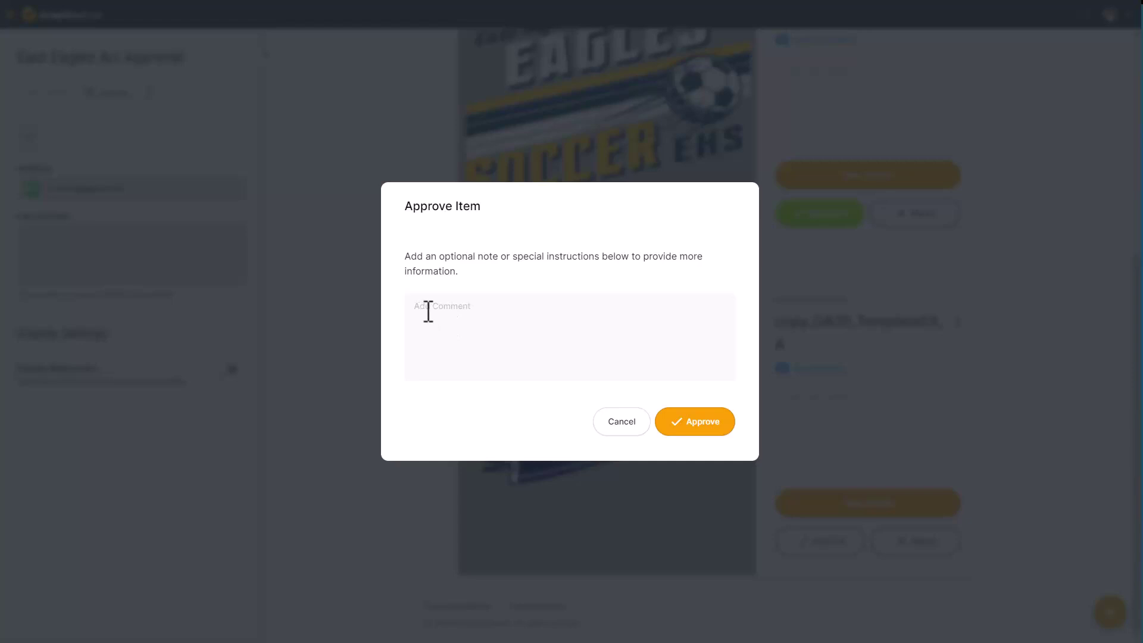
left_click(704, 427)
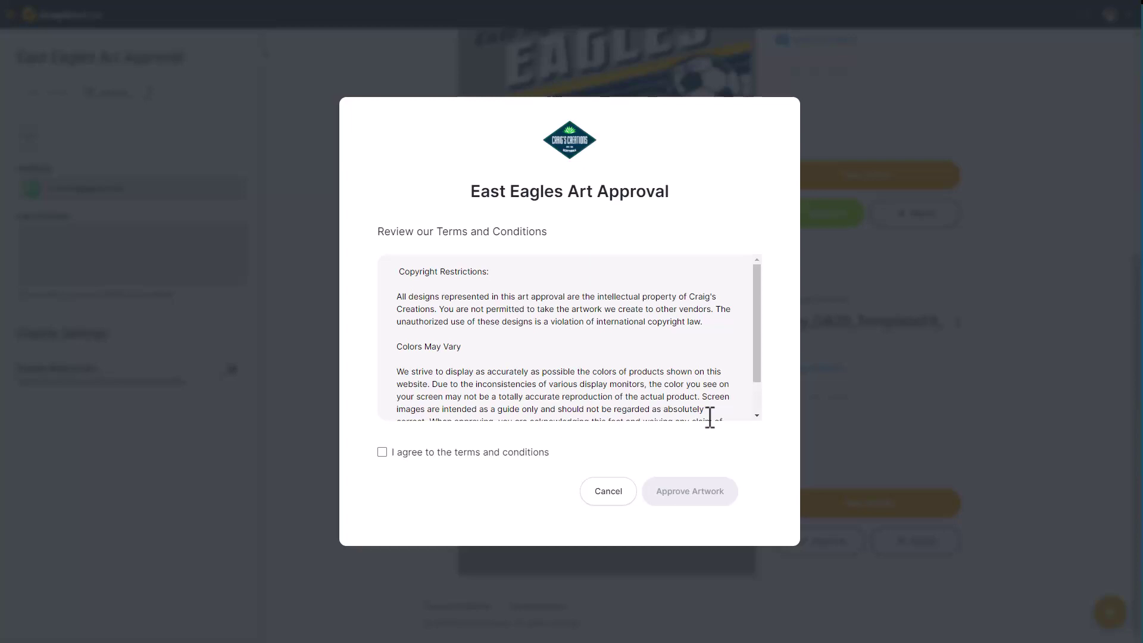
Step: Read through the terms and conditions, agree to them and approve the artwork
scroll(722, 401, "down", 2)
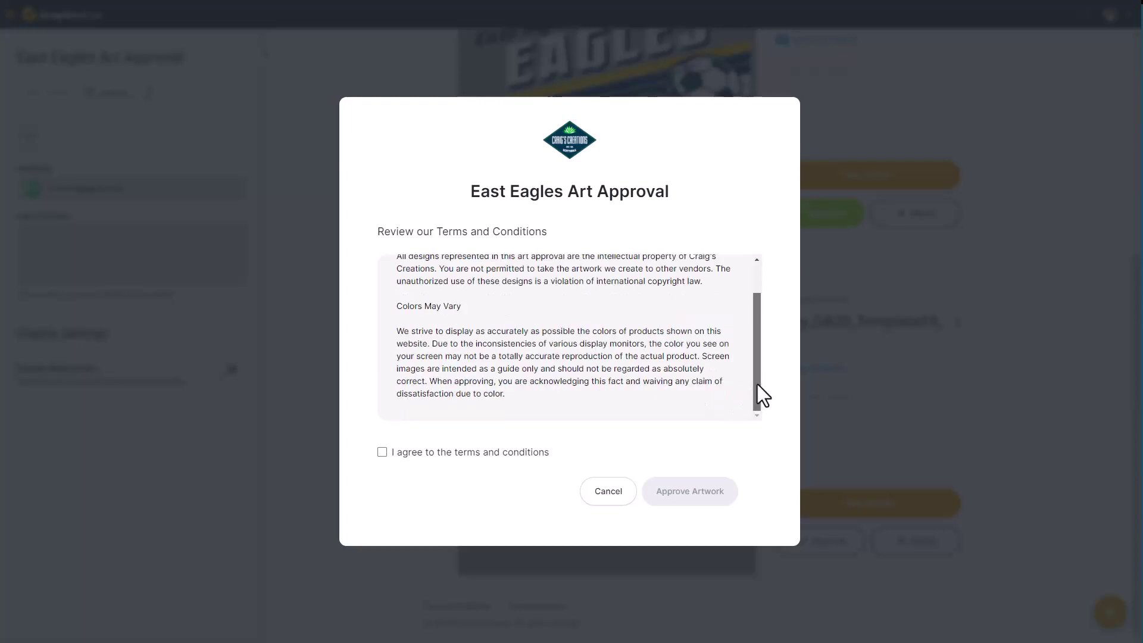
left_click_drag(757, 384, 755, 302)
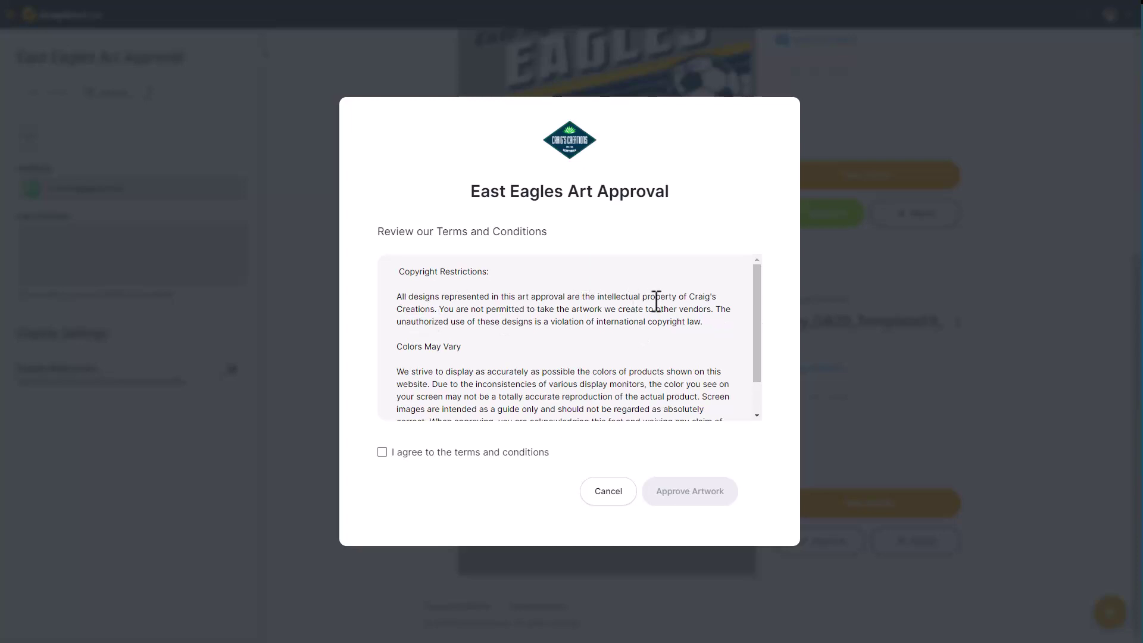
scroll(429, 306, "down", 1)
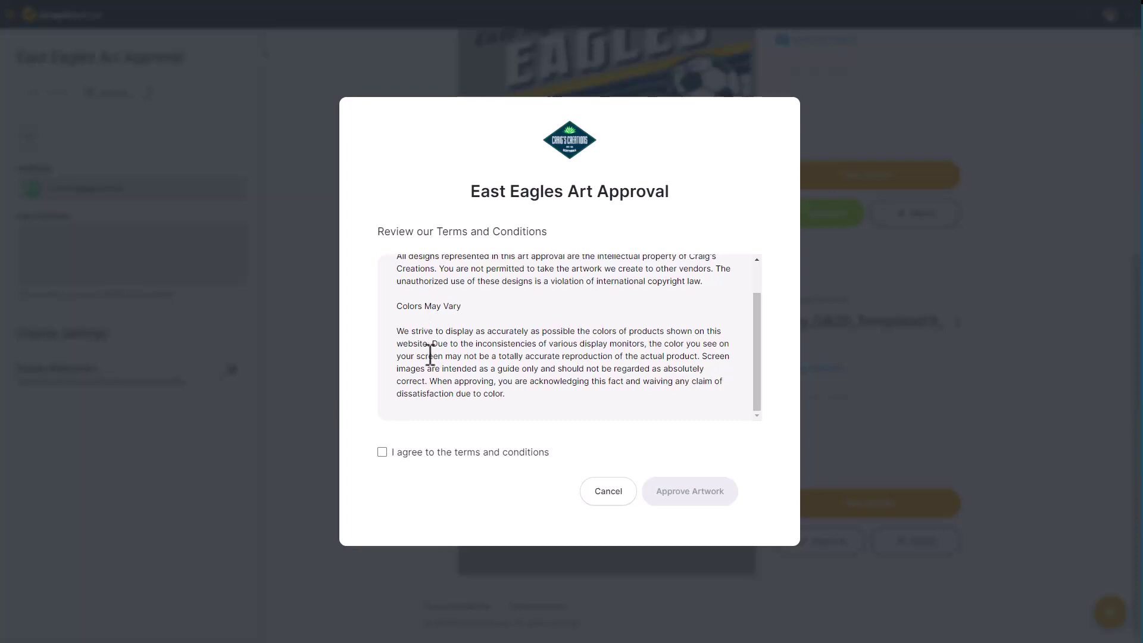
left_click(382, 453)
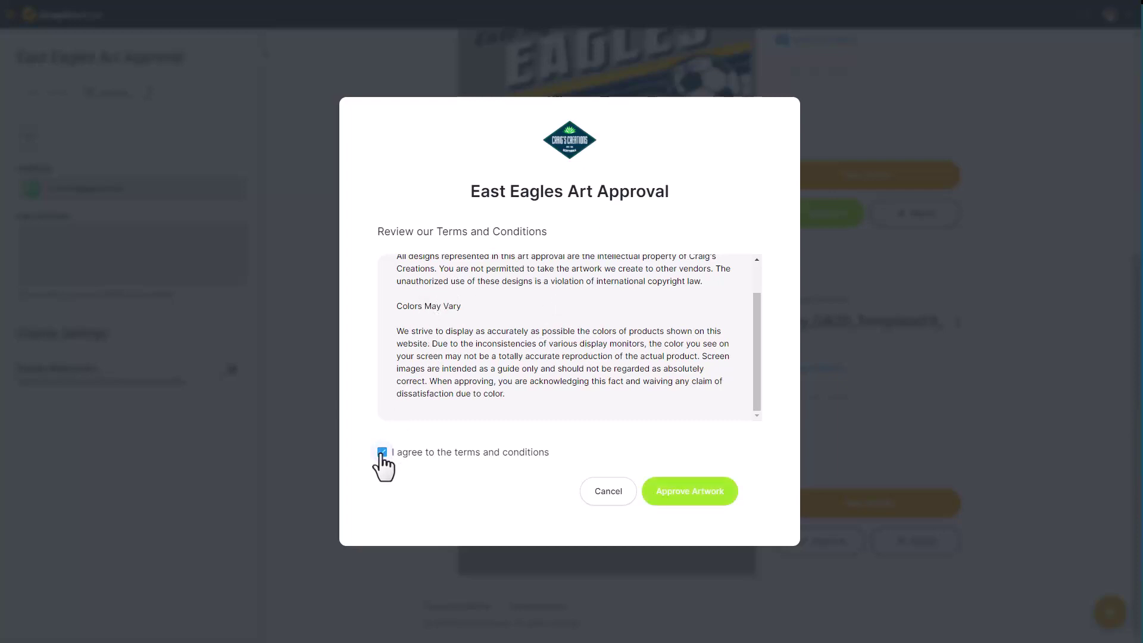
left_click(701, 499)
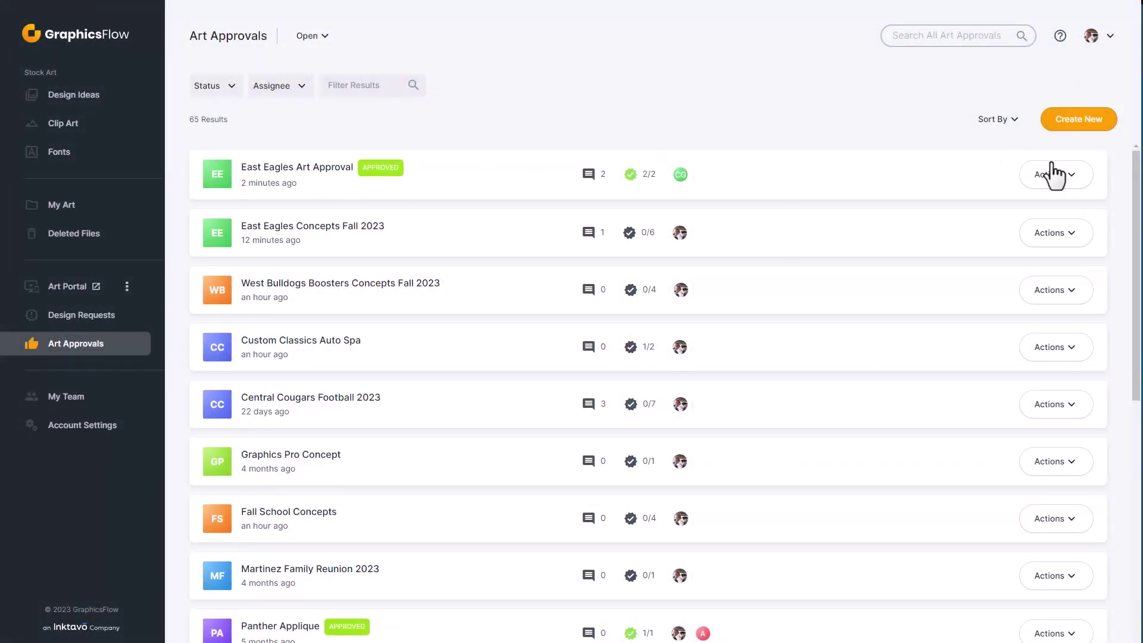
Step: Archive East Eagles Art Approval from the art approvals list and change the list's Open filter
left_click(1071, 176)
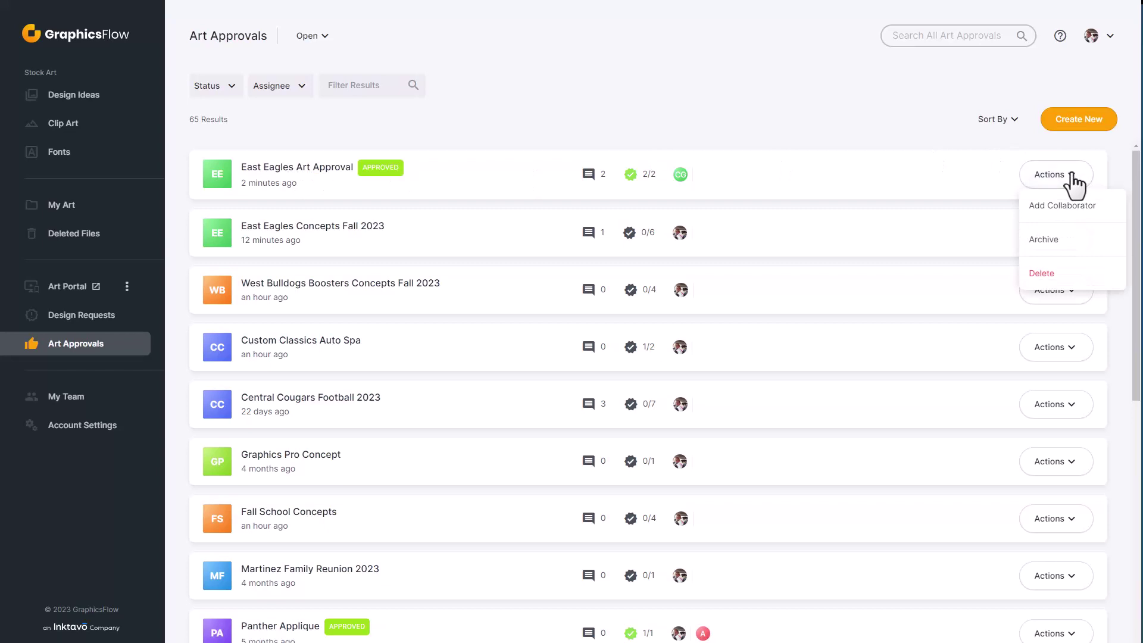
left_click(1042, 239)
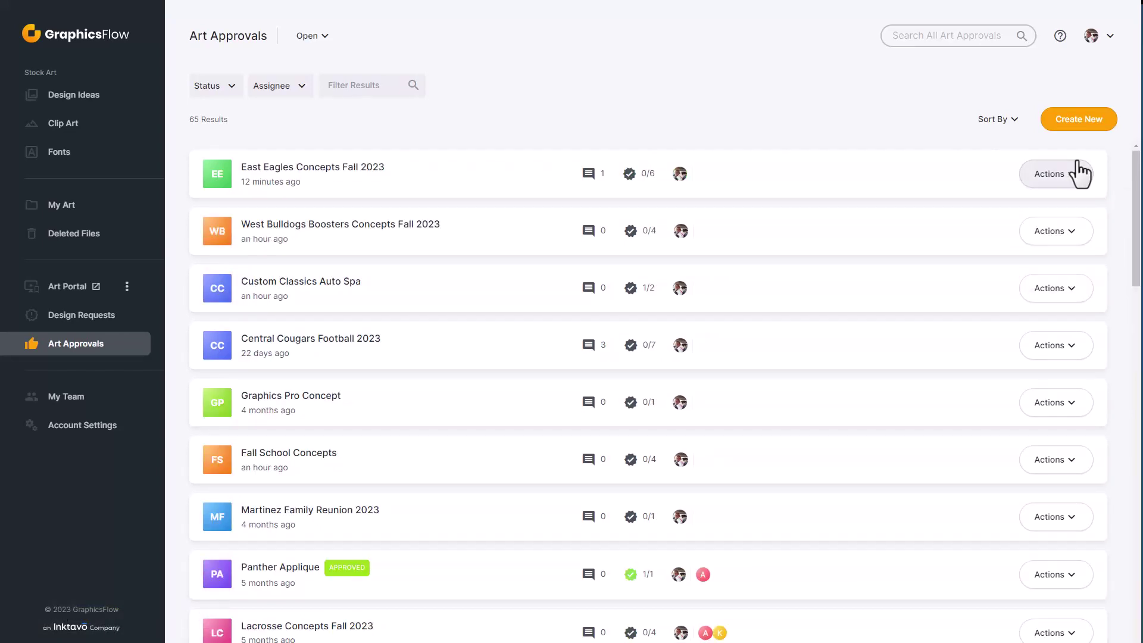
left_click(321, 37)
left_click(316, 86)
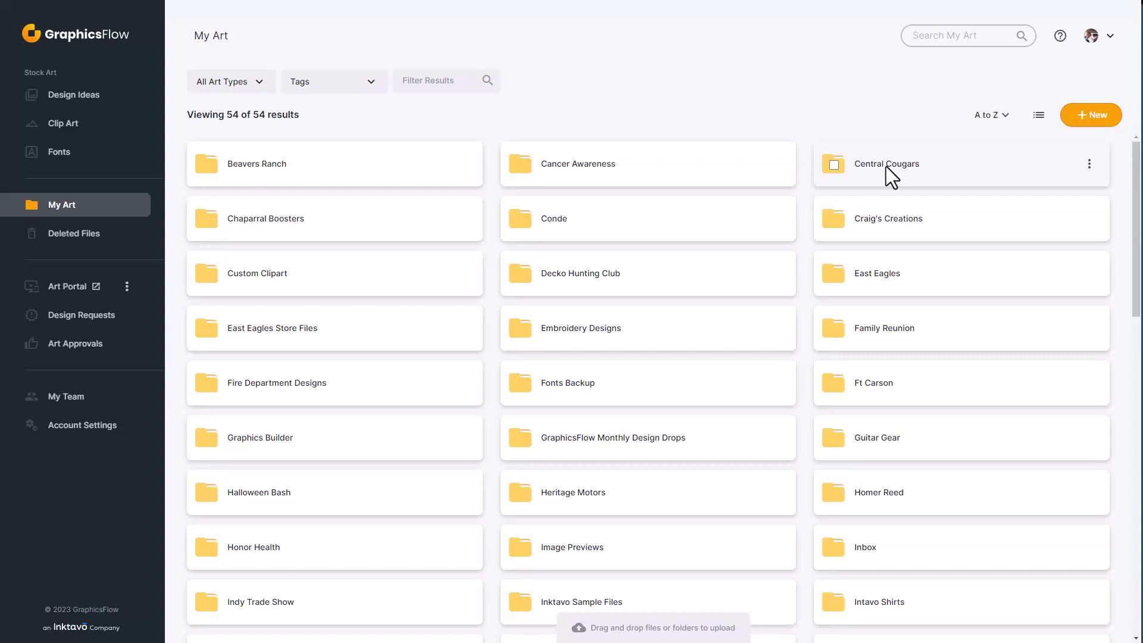
Step: Open the Central Cougars folder in My Art, browse its designs and filter them by "footb"
left_click(886, 169)
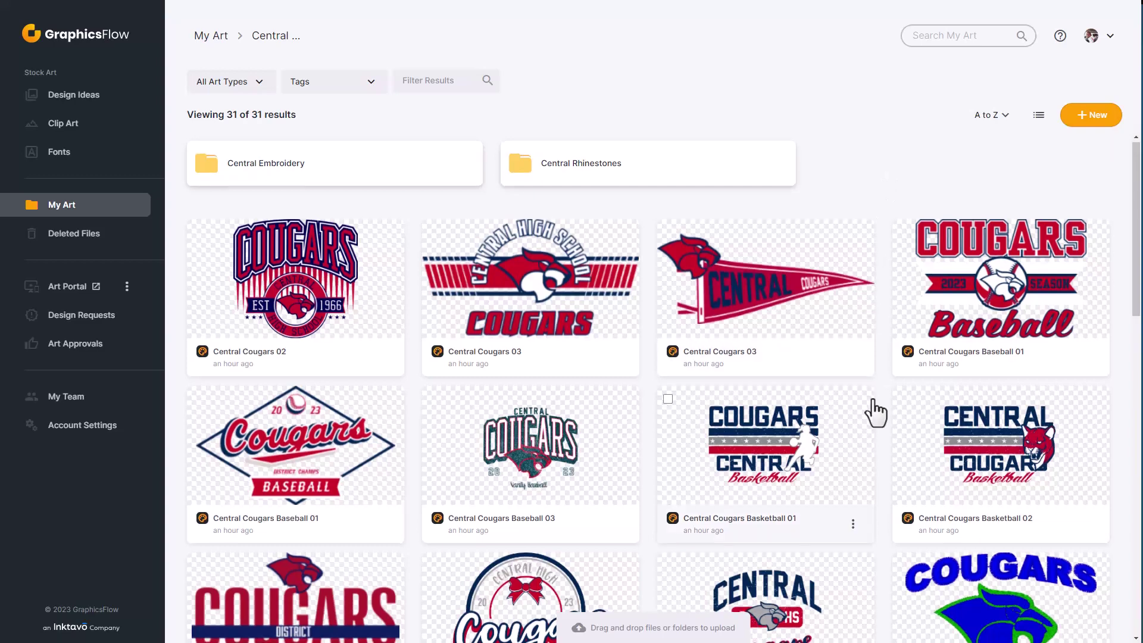
scroll(868, 408, "down", 11)
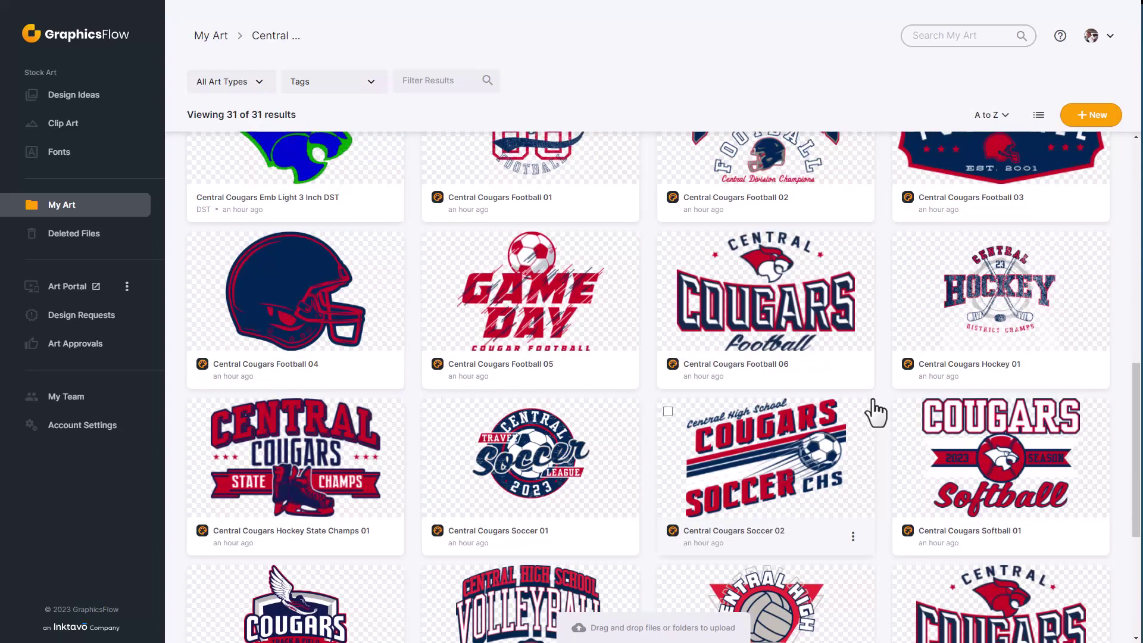
scroll(875, 411, "up", 12)
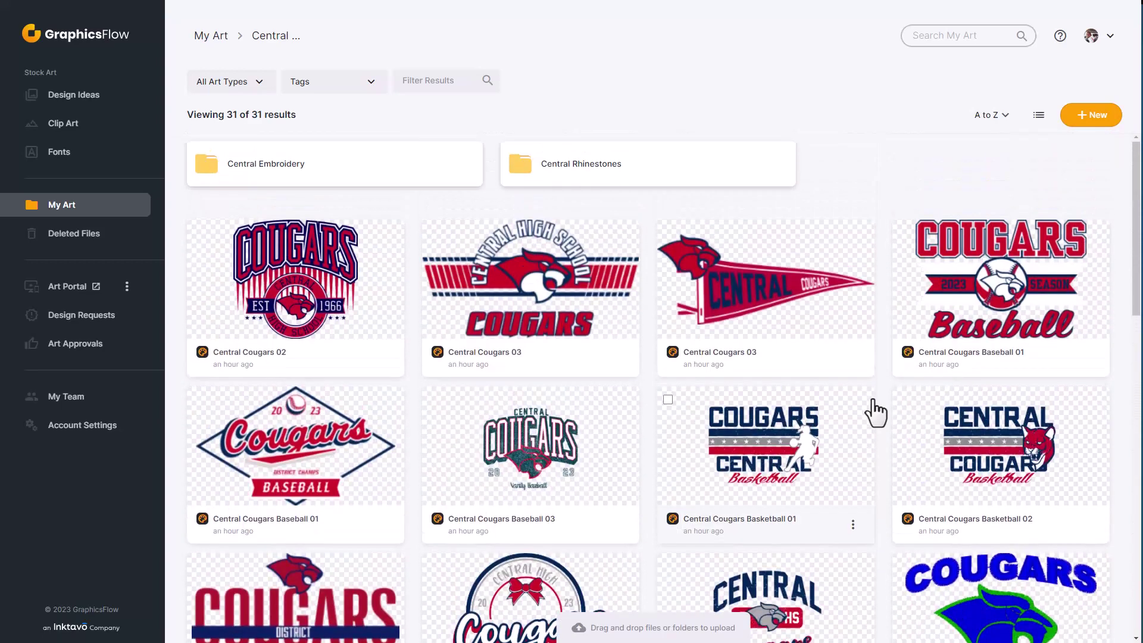
scroll(875, 412, "down", 6)
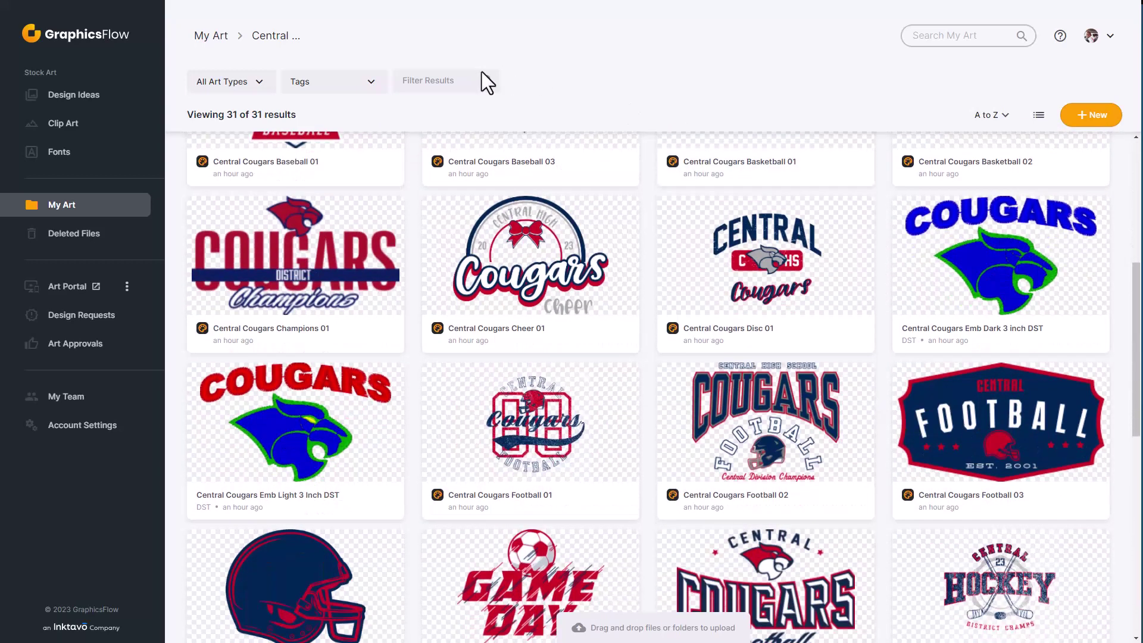
left_click(433, 80)
type("footb")
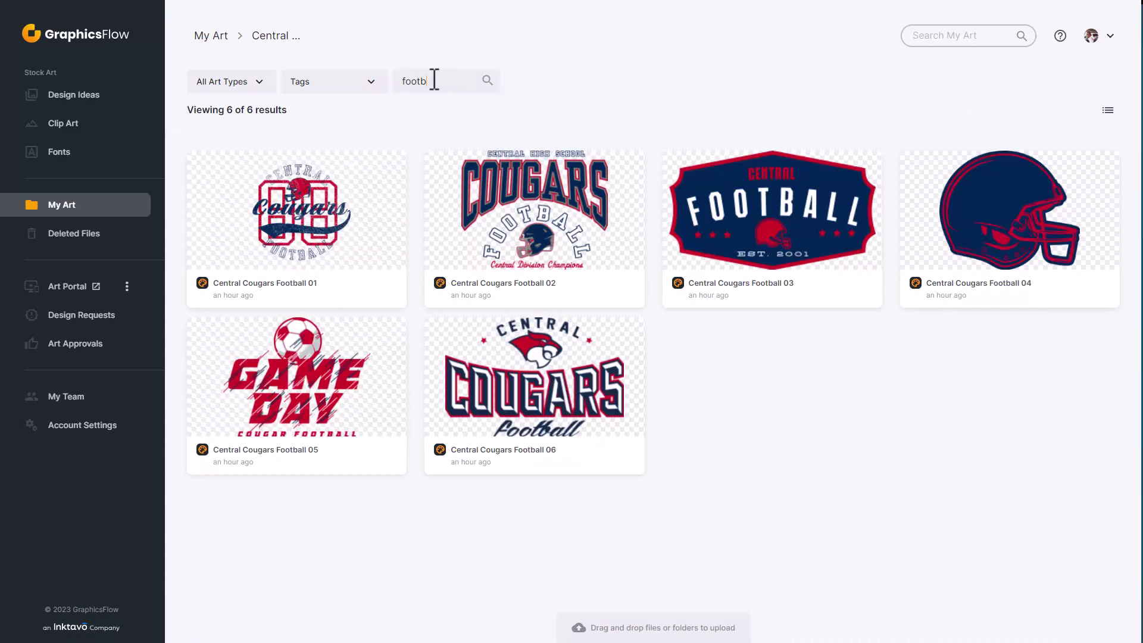
Step: Select the Central Cougars Football 01, 02, 03, 05 and 06 designs and start adding them to an art approval
left_click(198, 163)
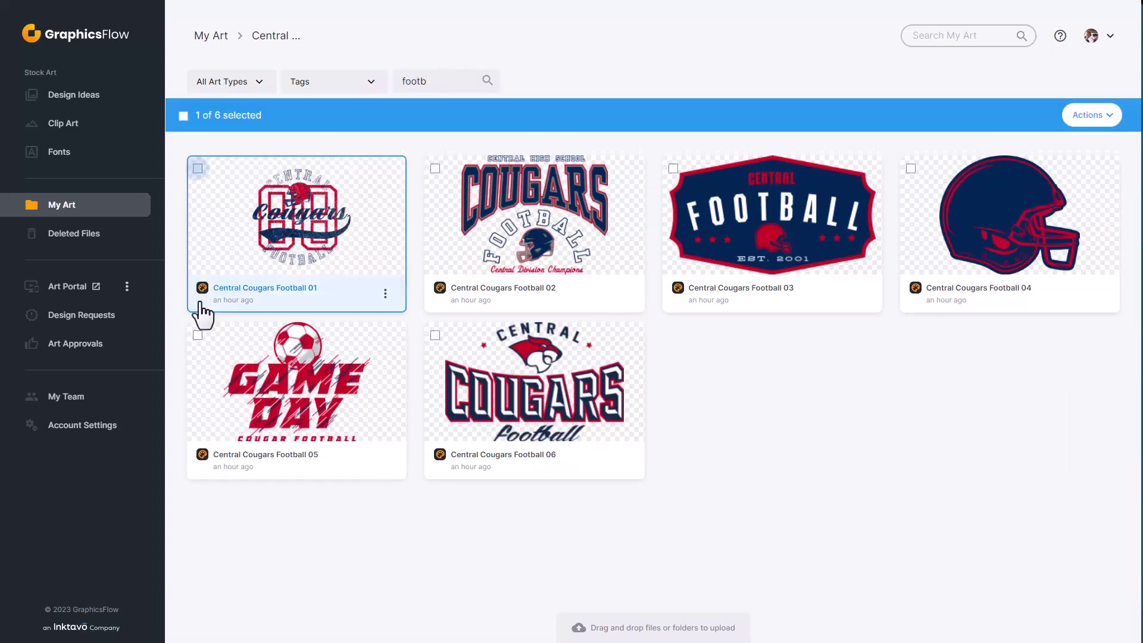
left_click(198, 335, "shift")
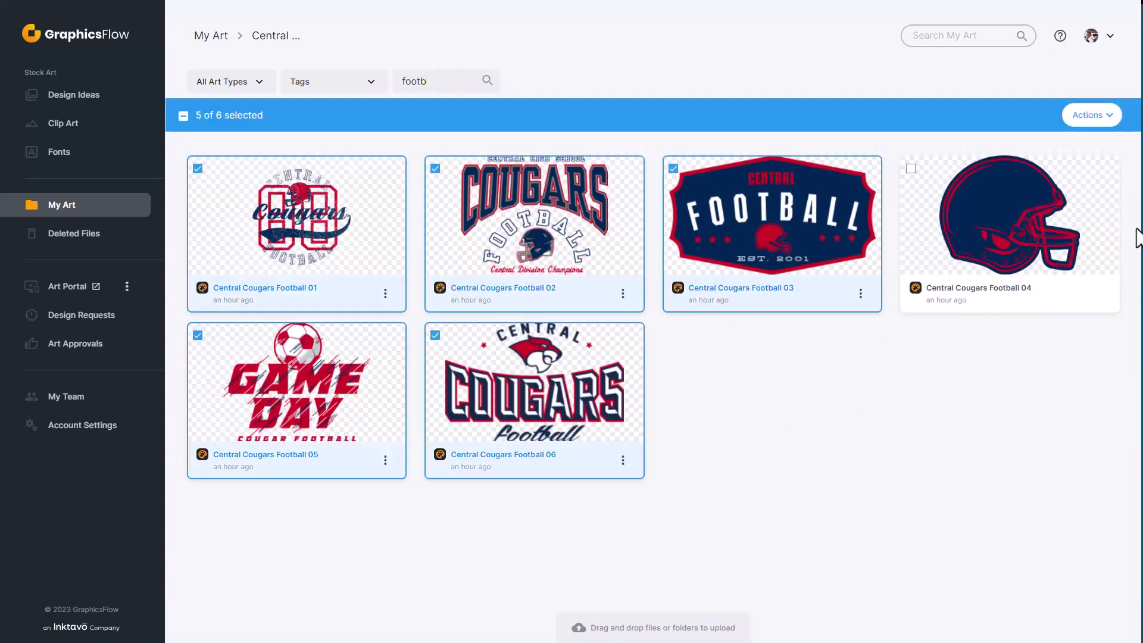
left_click(1105, 117)
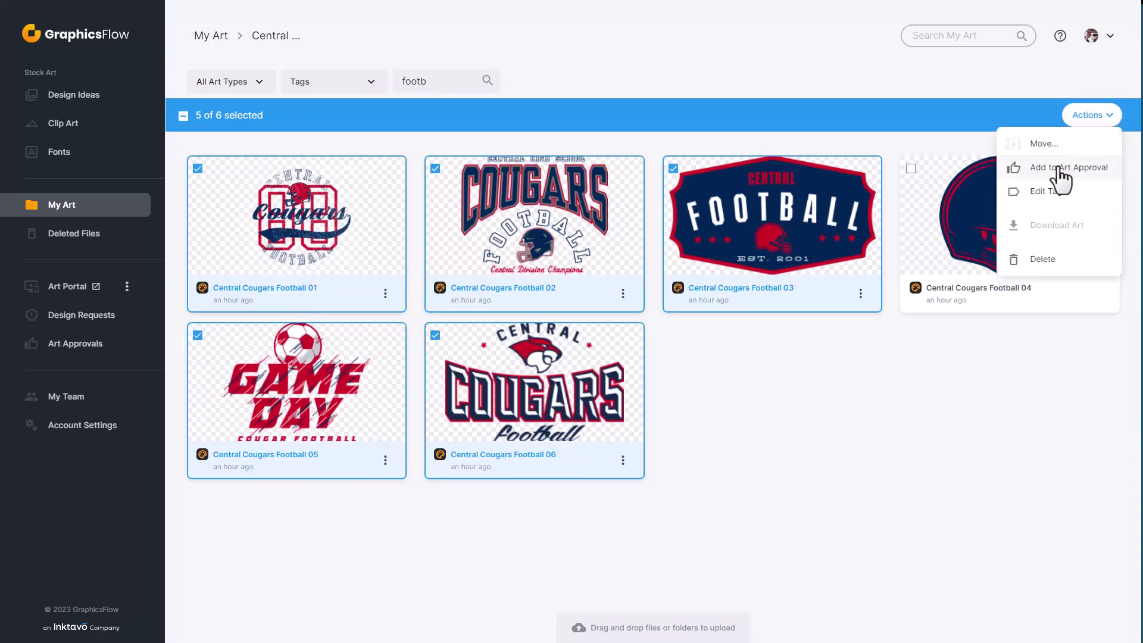
left_click(1035, 169)
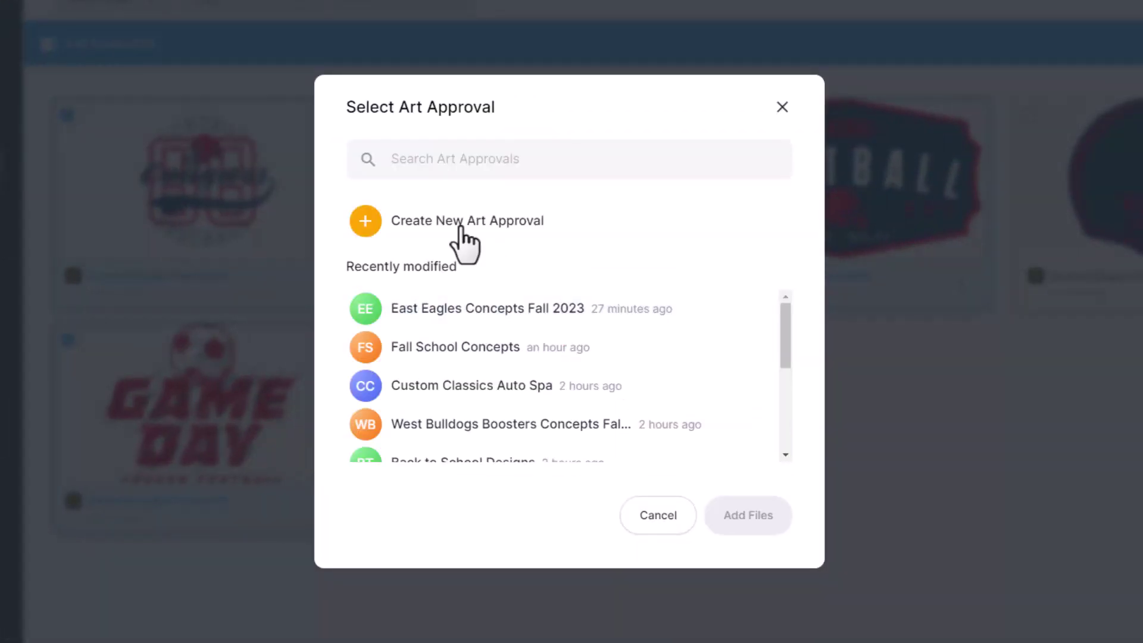
Step: Create a new art approval named Central Football Showcase and add the selected designs to it
left_click(460, 226)
left_click(407, 257)
type("Central Football Showcase")
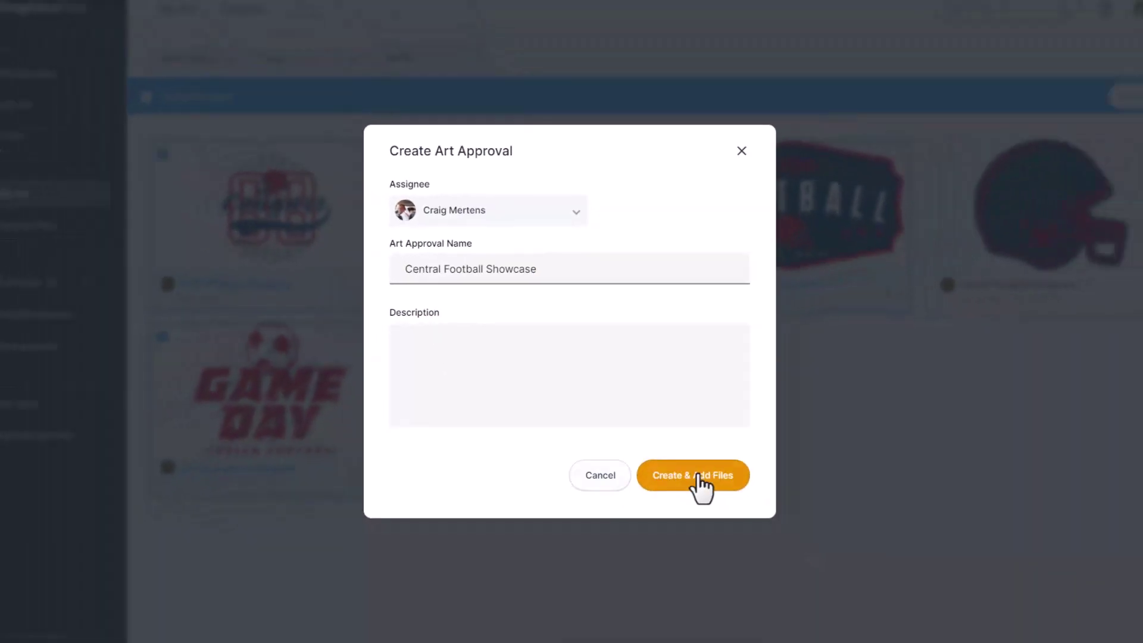
left_click(754, 512)
left_click(710, 470)
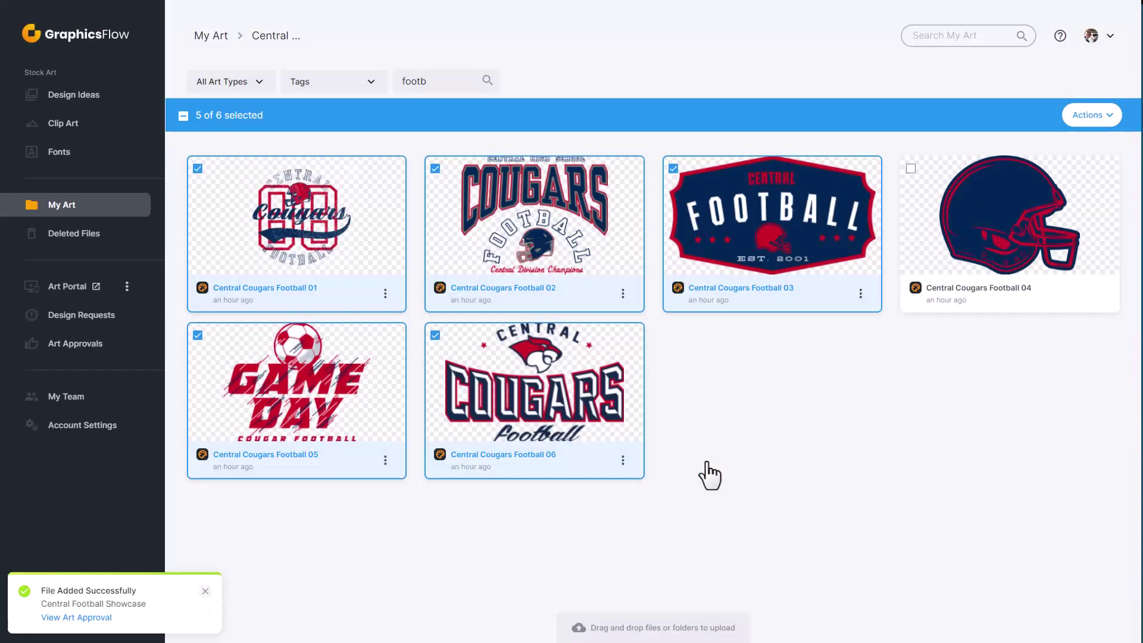
Step: Open the Central Football Showcase art approval, look through its designs and choose Stock Art as the source for adding more art
left_click(81, 345)
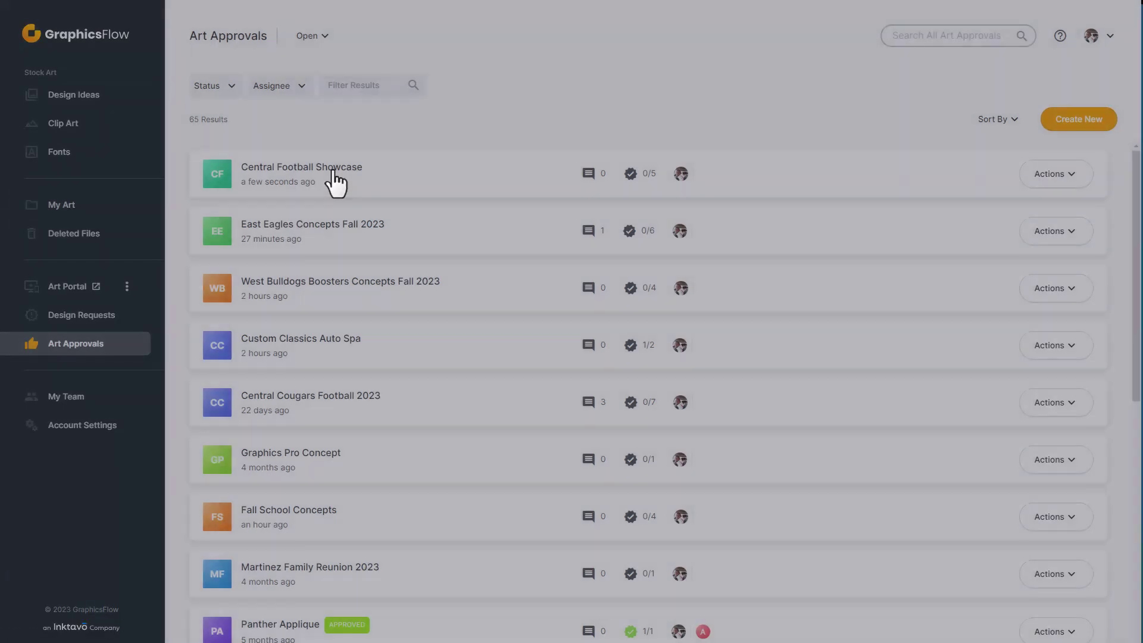
left_click(335, 179)
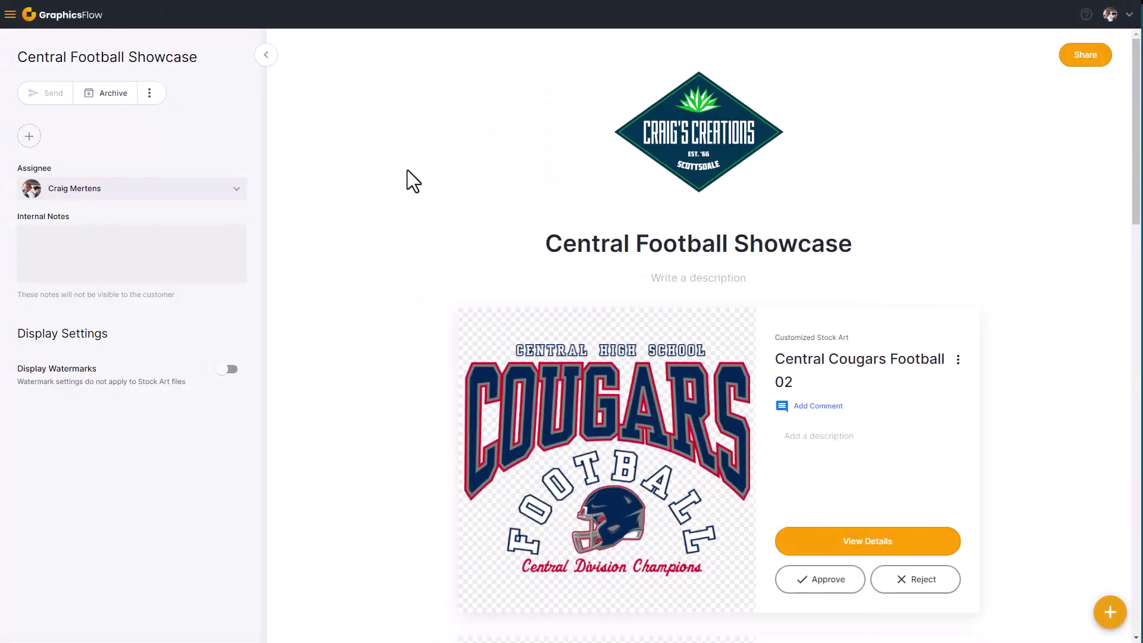
scroll(729, 368, "down", 2)
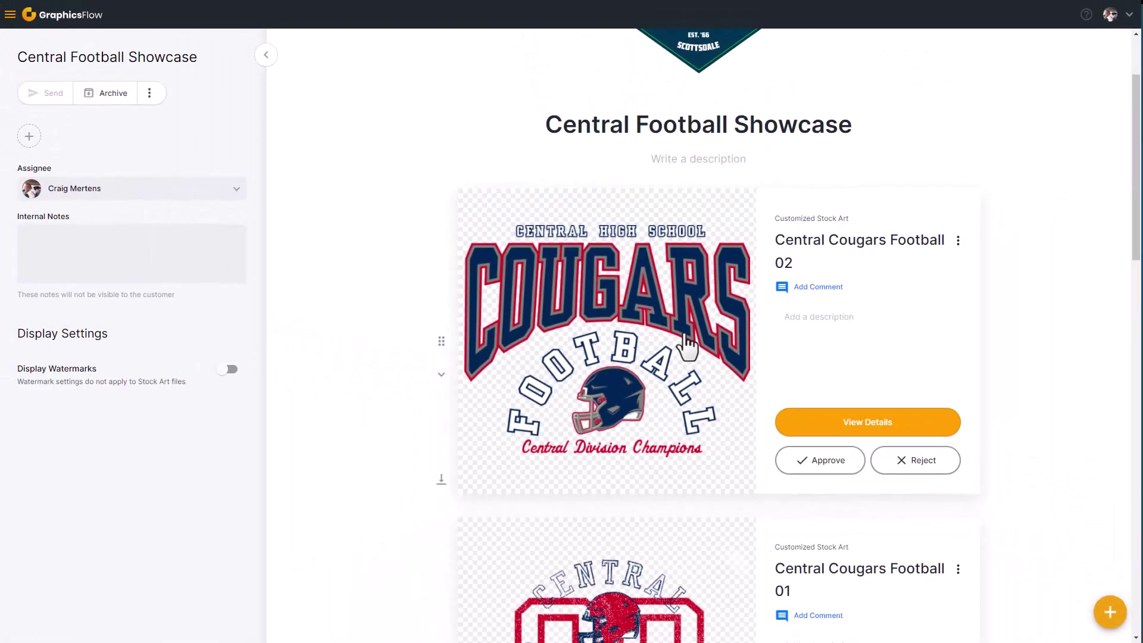
scroll(687, 345, "down", 6)
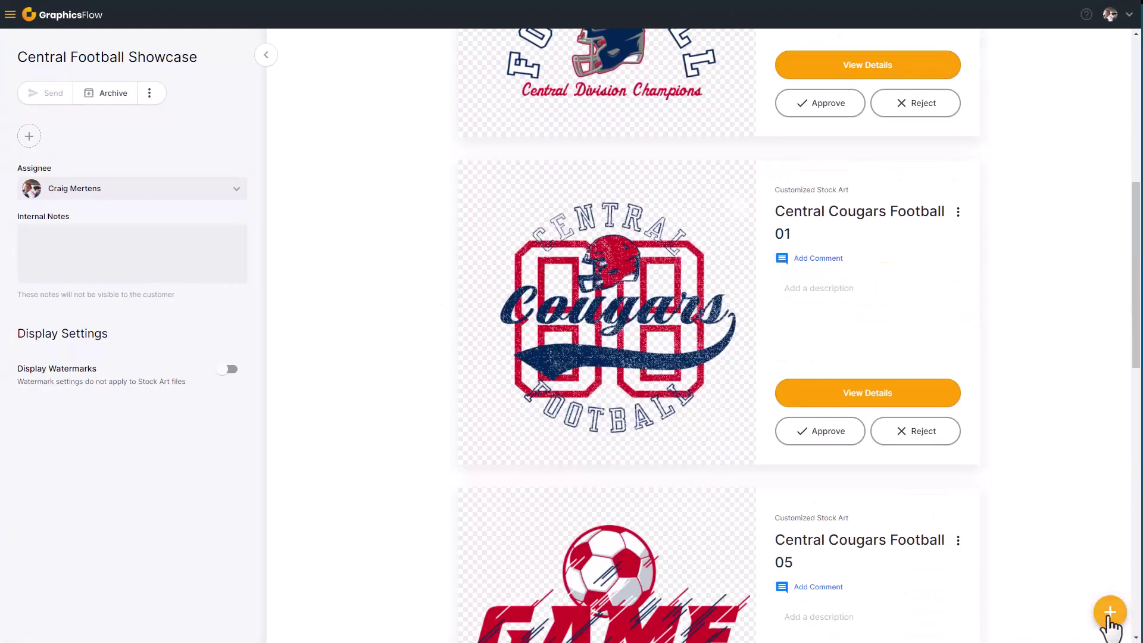
left_click(1110, 616)
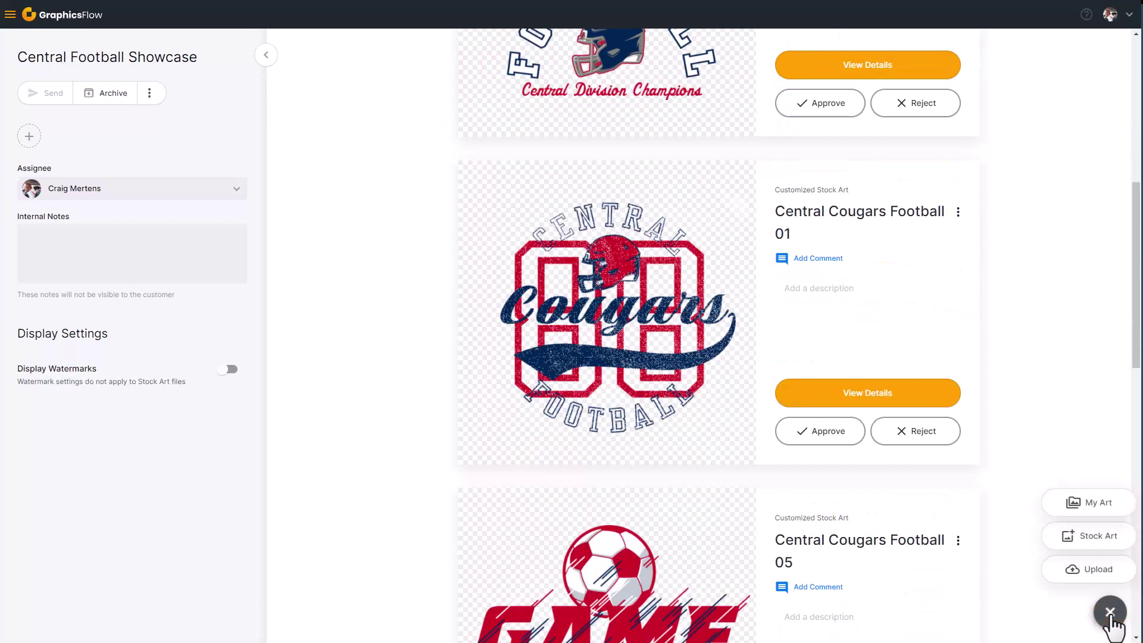
left_click(1095, 536)
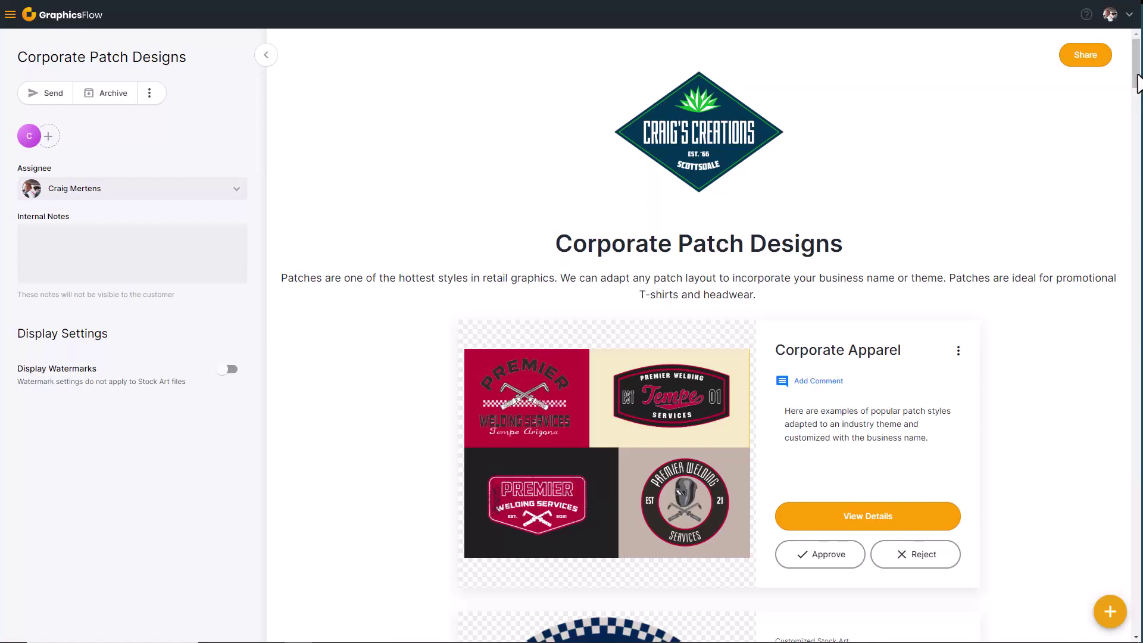
Step: Look through the patch designs in the Corporate Patch Designs art approval
left_click_drag(1136, 83, 1137, 101)
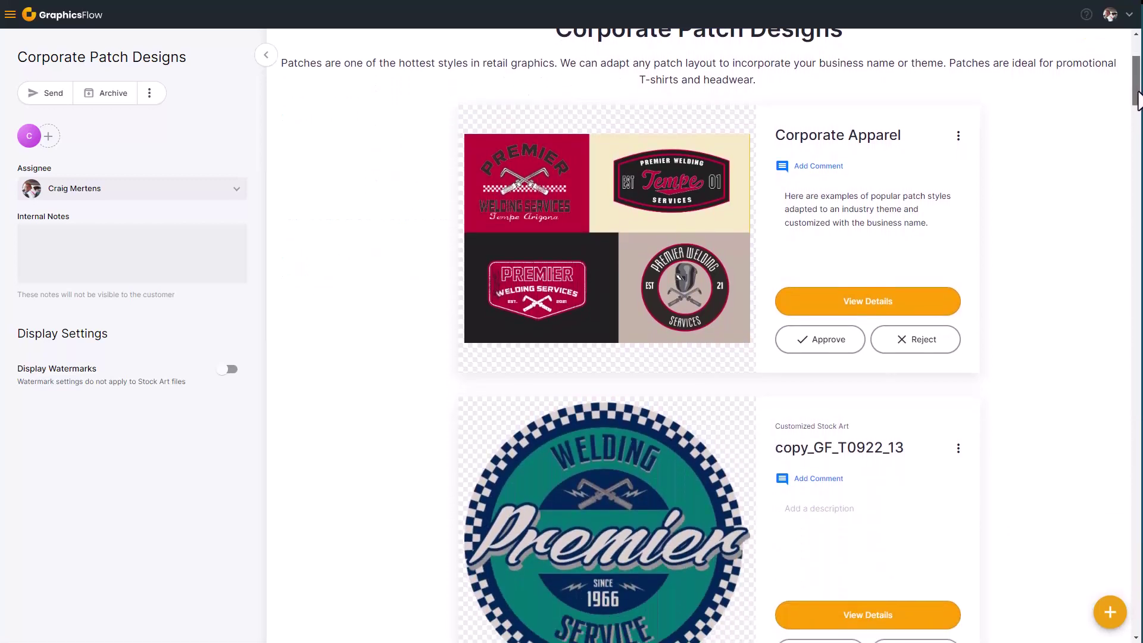
left_click_drag(1138, 99, 1133, 398)
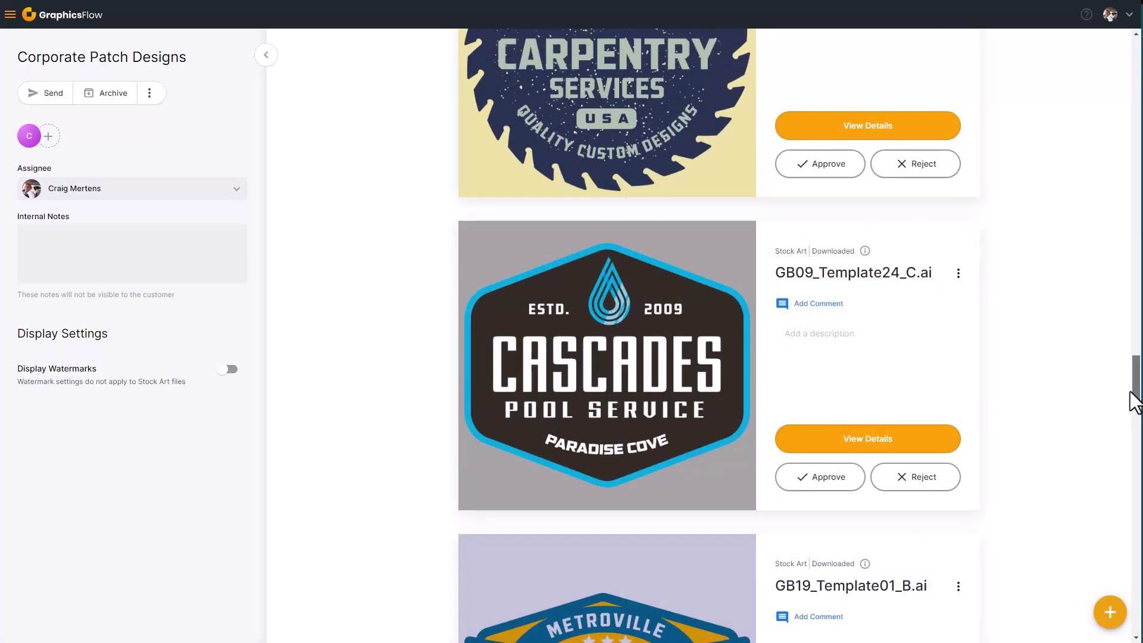
left_click_drag(1133, 399, 1127, 453)
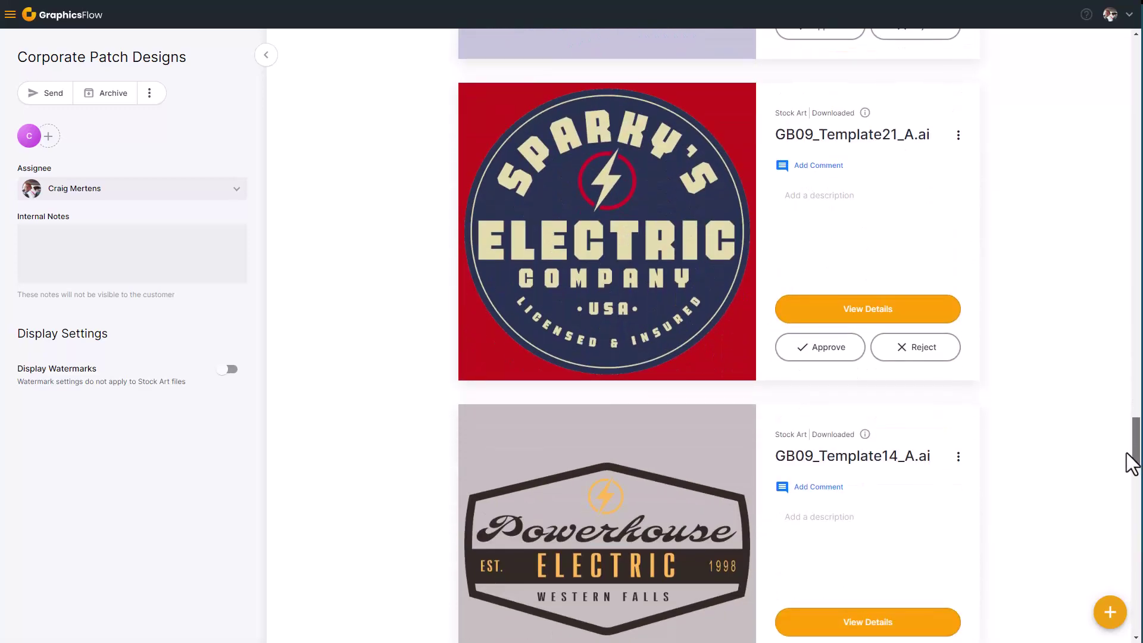